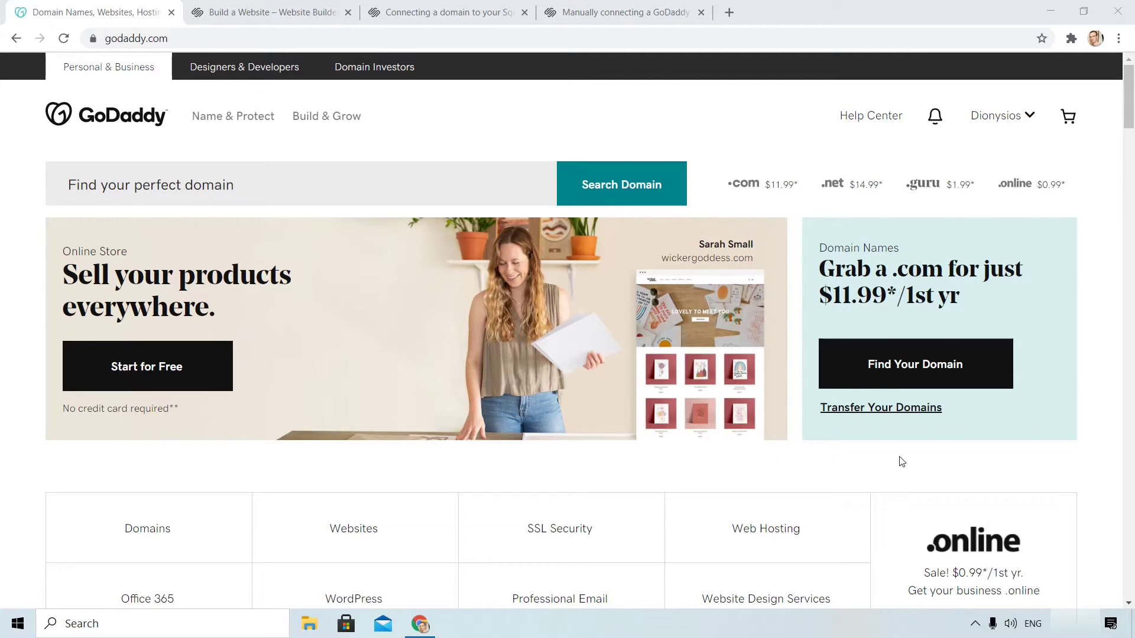
Open the domain manager from the account and search the owned domains for ballistic.me.
{"action": "left_click", "coordinate": [1000, 117]}
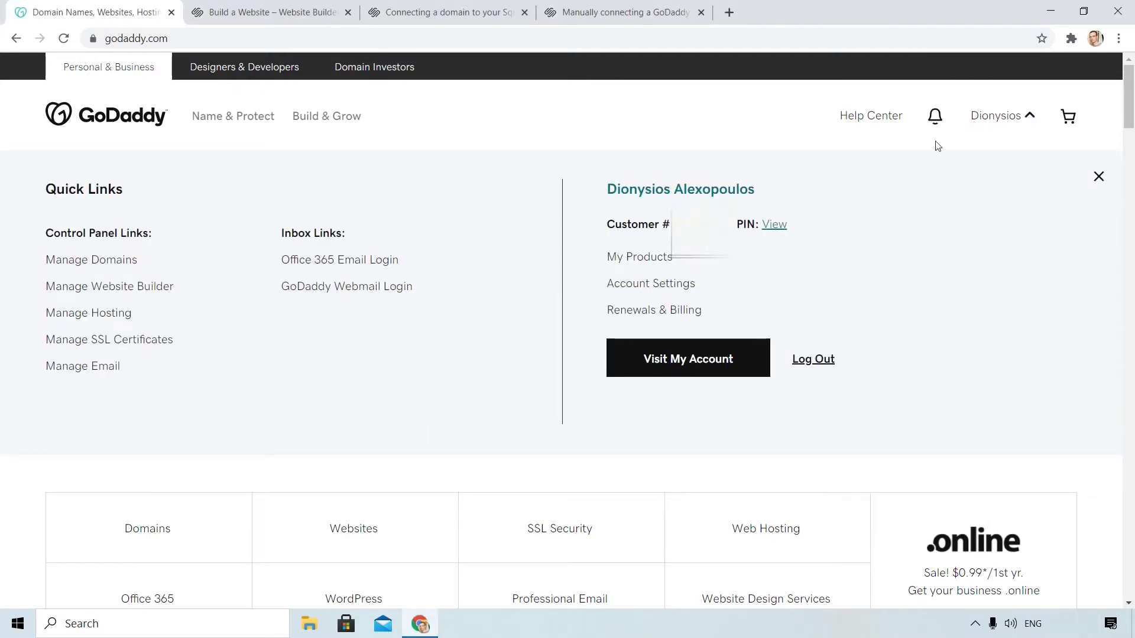
{"action": "left_click", "coordinate": [368, 262]}
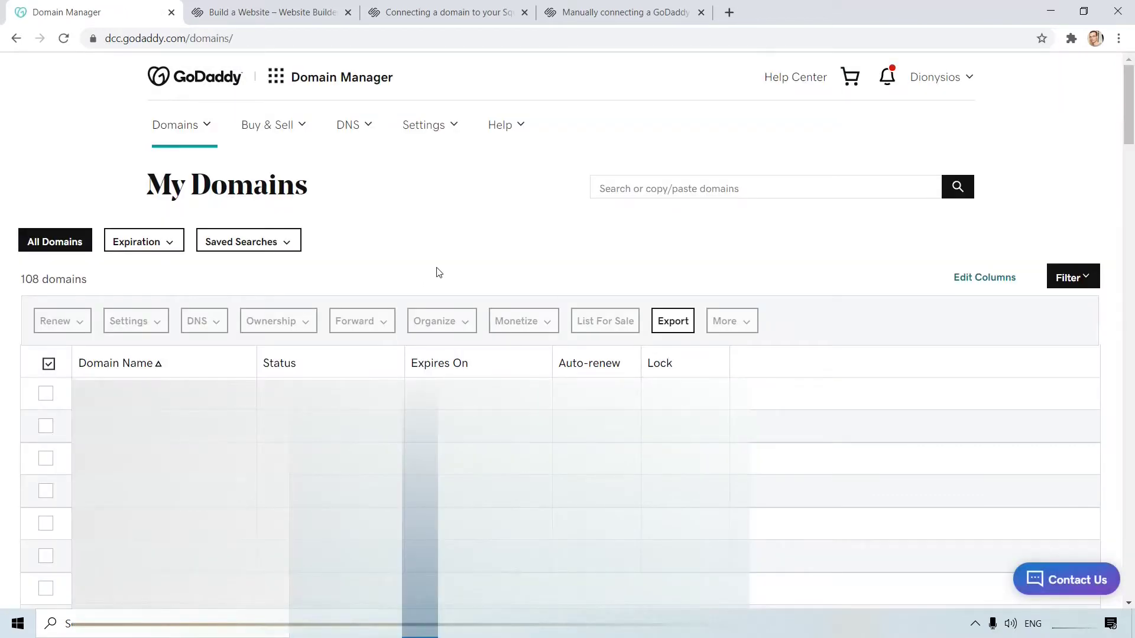
{"action": "left_click", "coordinate": [646, 186]}
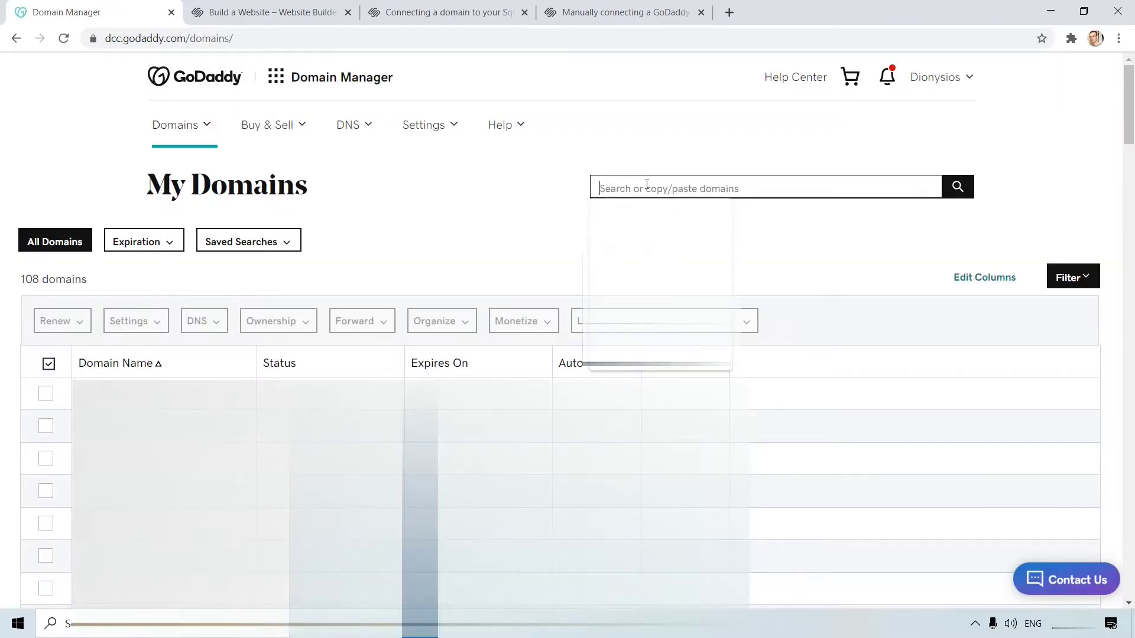
{"action": "type", "text": "ballistic"}
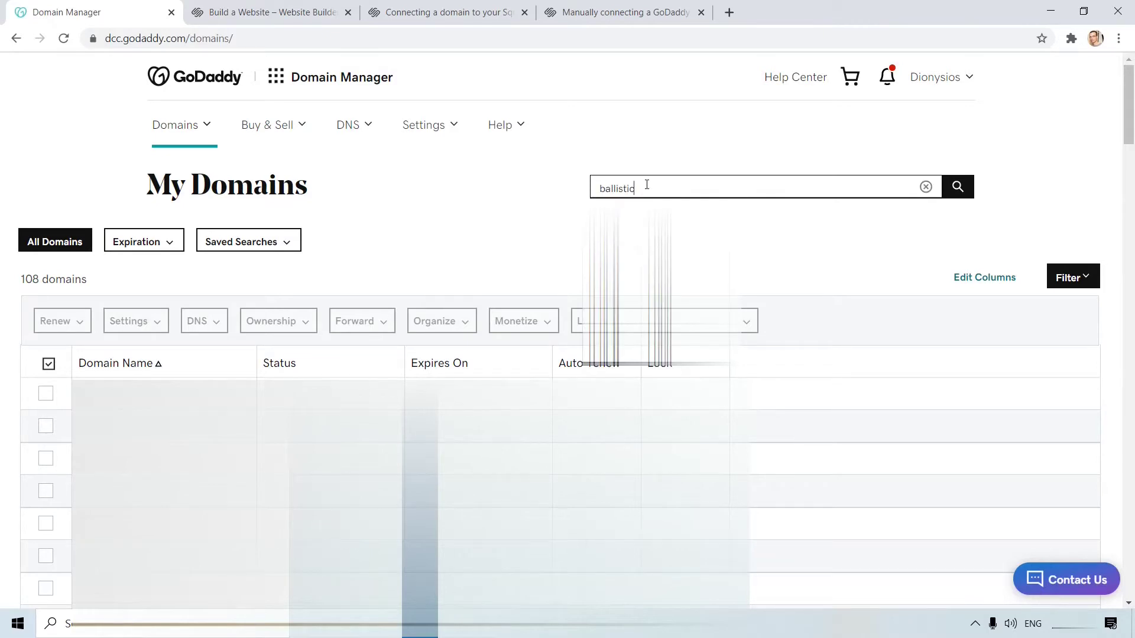
{"action": "type", "text": ".m"}
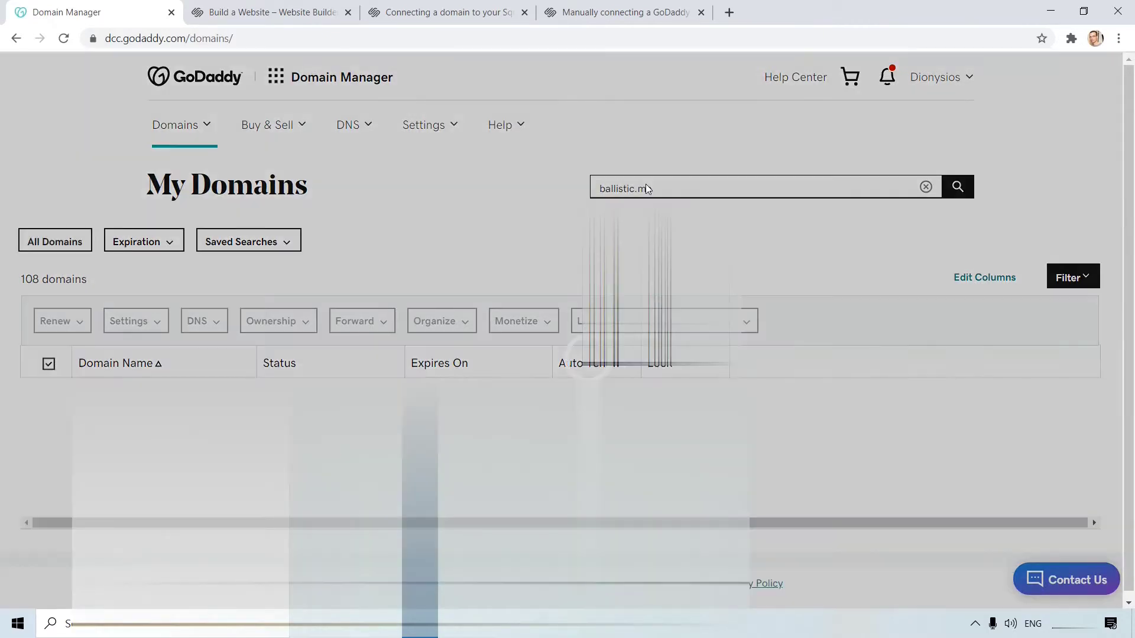
{"action": "type", "text": "e"}
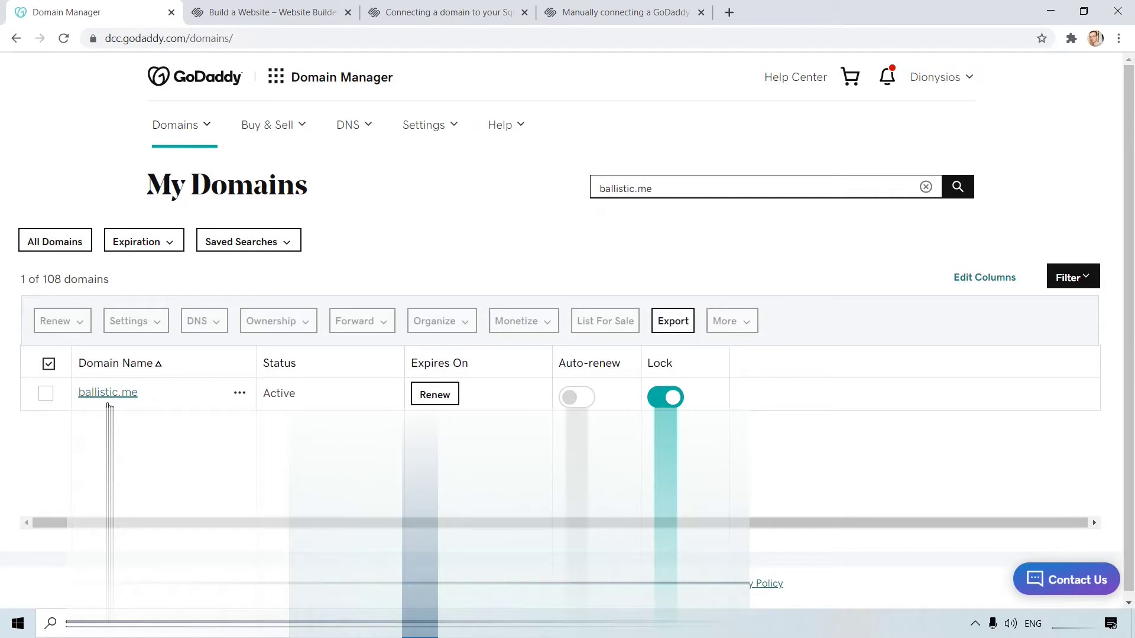
Open the DNS management page of ballistic.me and check which nameservers the domain uses.
{"action": "left_click", "coordinate": [107, 394]}
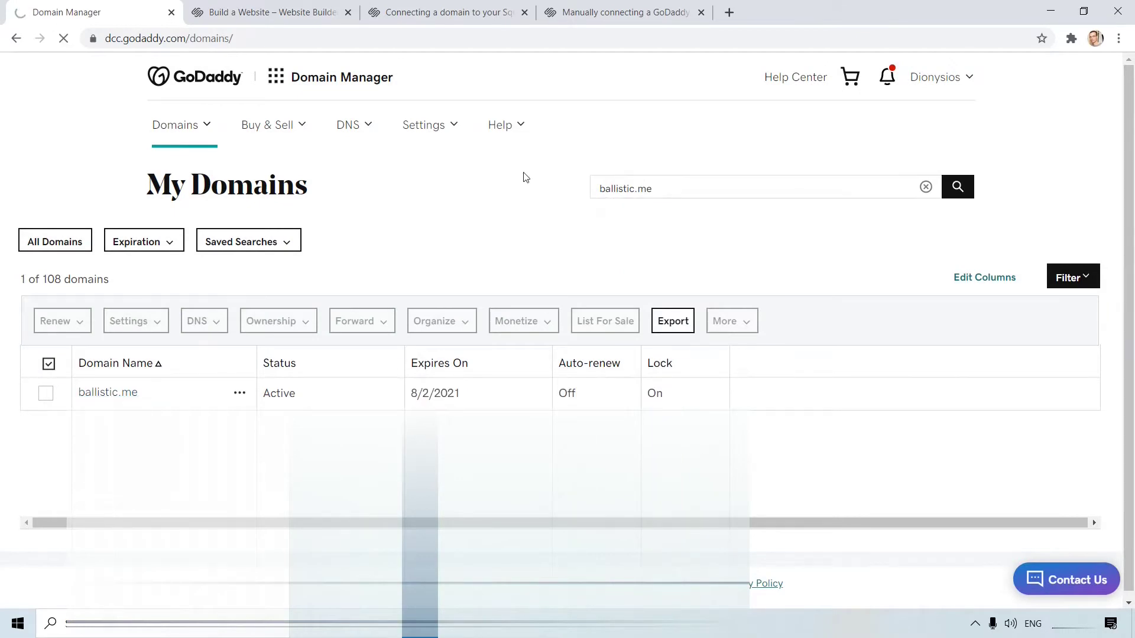
{"action": "scroll", "coordinate": [557, 279], "scroll_direction": "down", "scroll_amount": 10}
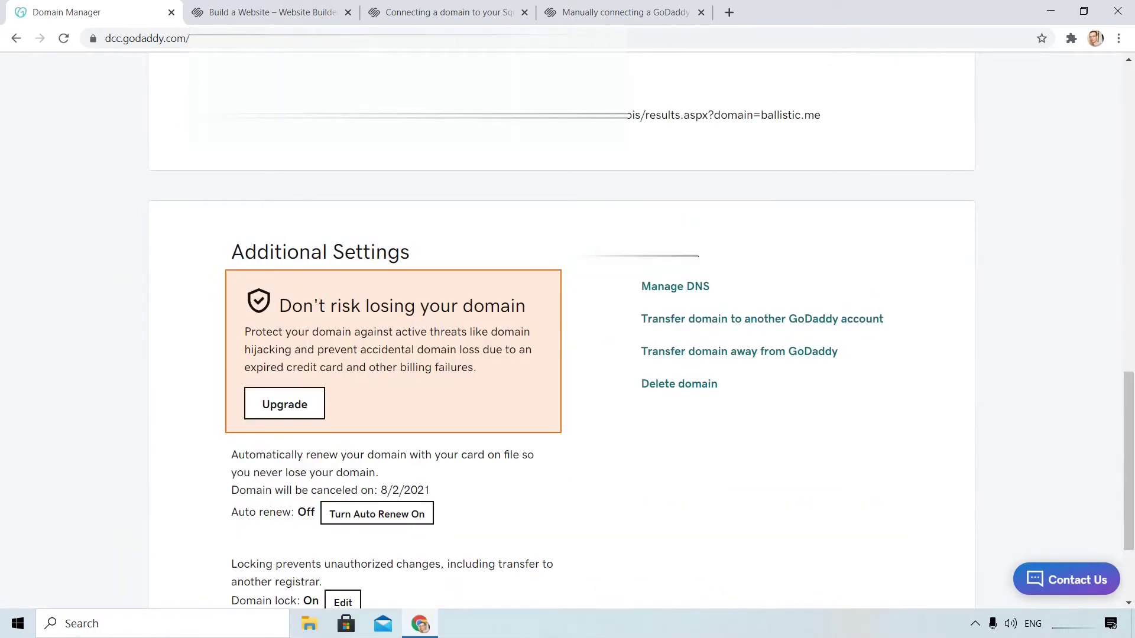
{"action": "left_click", "coordinate": [685, 289]}
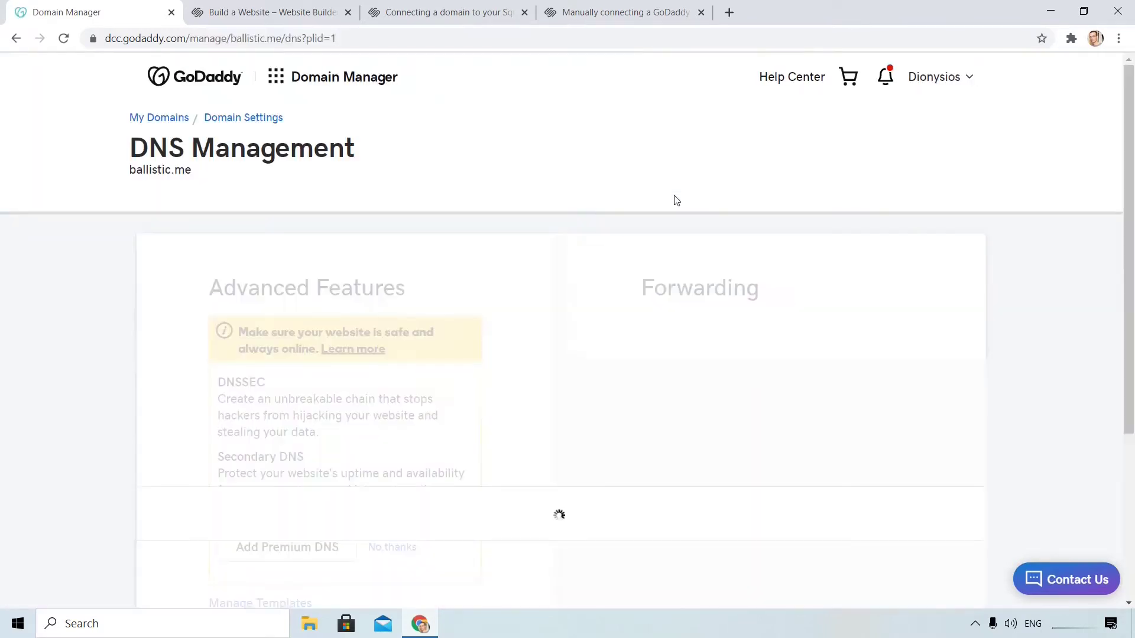
{"action": "scroll", "coordinate": [676, 232], "scroll_direction": "down", "scroll_amount": 6}
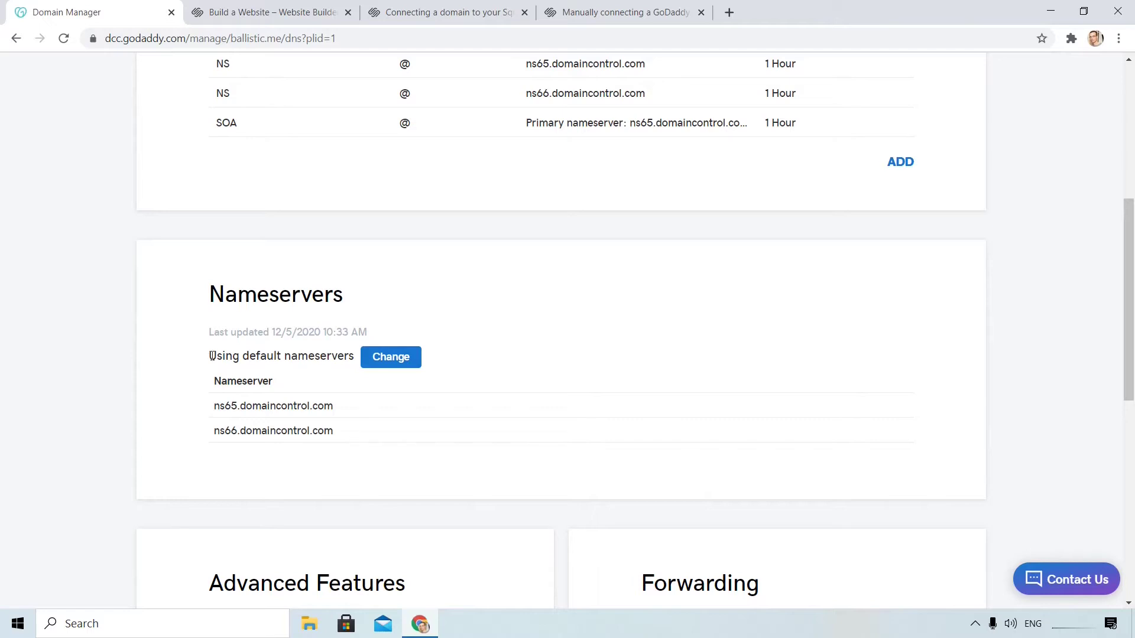
{"action": "left_click_drag", "start_coordinate": [210, 358], "coordinate": [354, 358]}
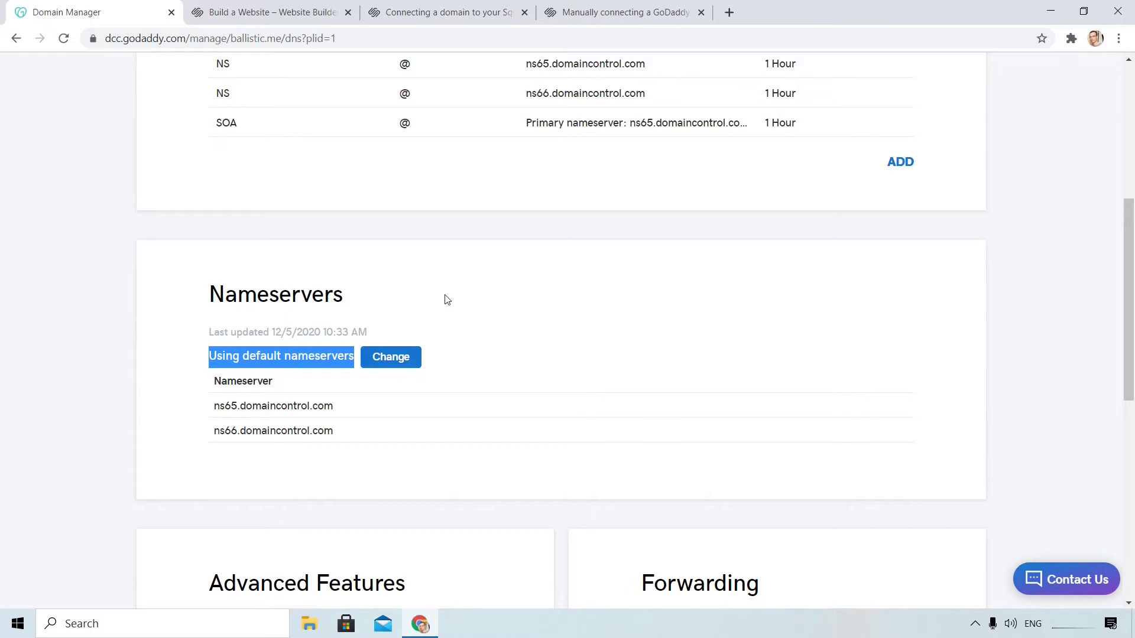
{"action": "left_click", "coordinate": [353, 413]}
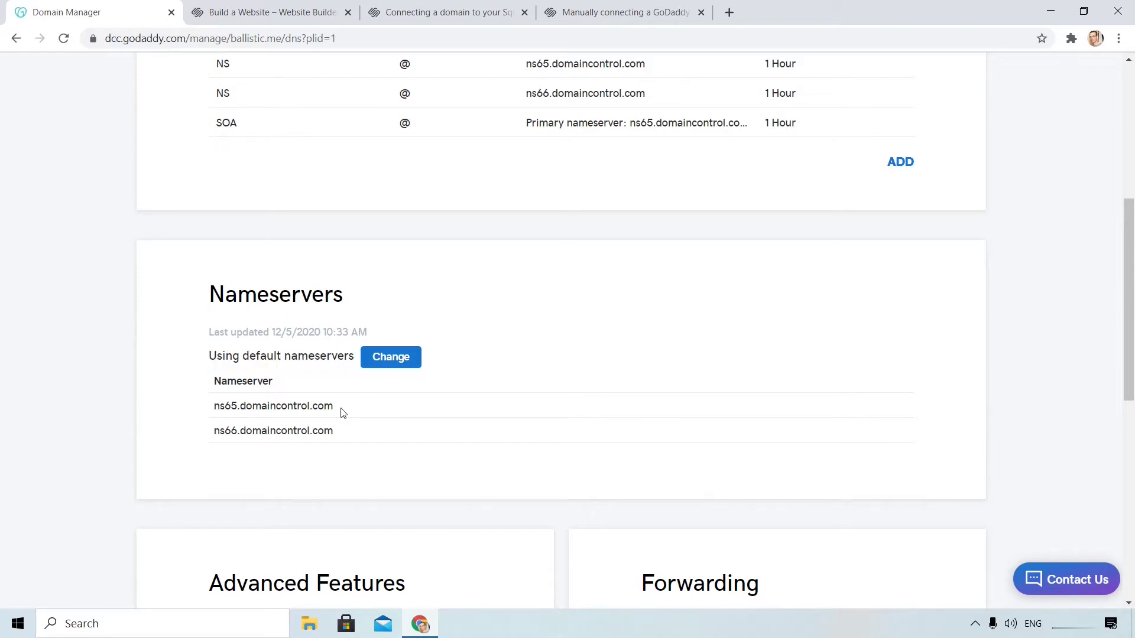
Review the options for changing the nameservers of ballistic.me and return to its DNS records.
{"action": "left_click", "coordinate": [389, 360]}
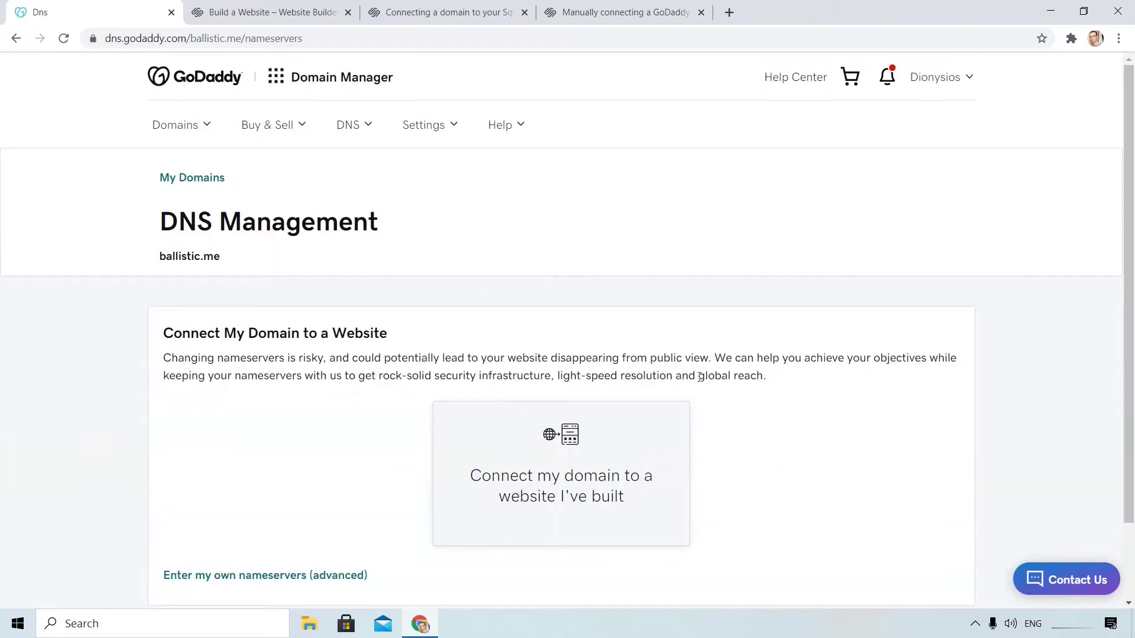
{"action": "scroll", "coordinate": [671, 385], "scroll_direction": "down", "scroll_amount": 2}
{"action": "key", "text": "alt+Left"}
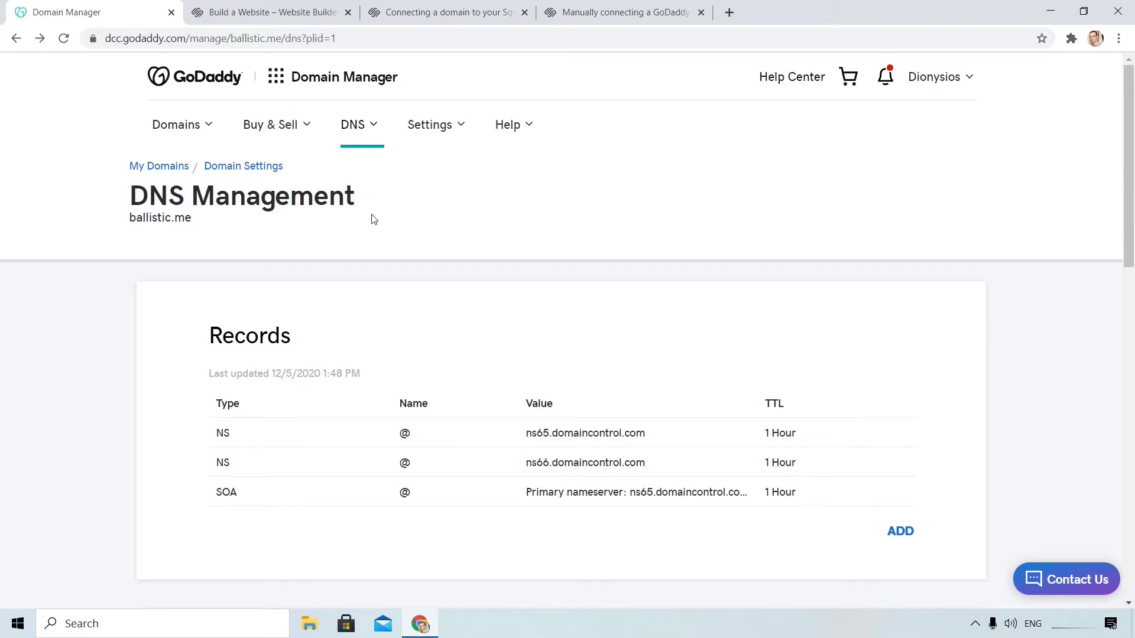
Switch to Squarespace and open the Trendy Clothes website from the account dashboard.
{"action": "left_click", "coordinate": [264, 15]}
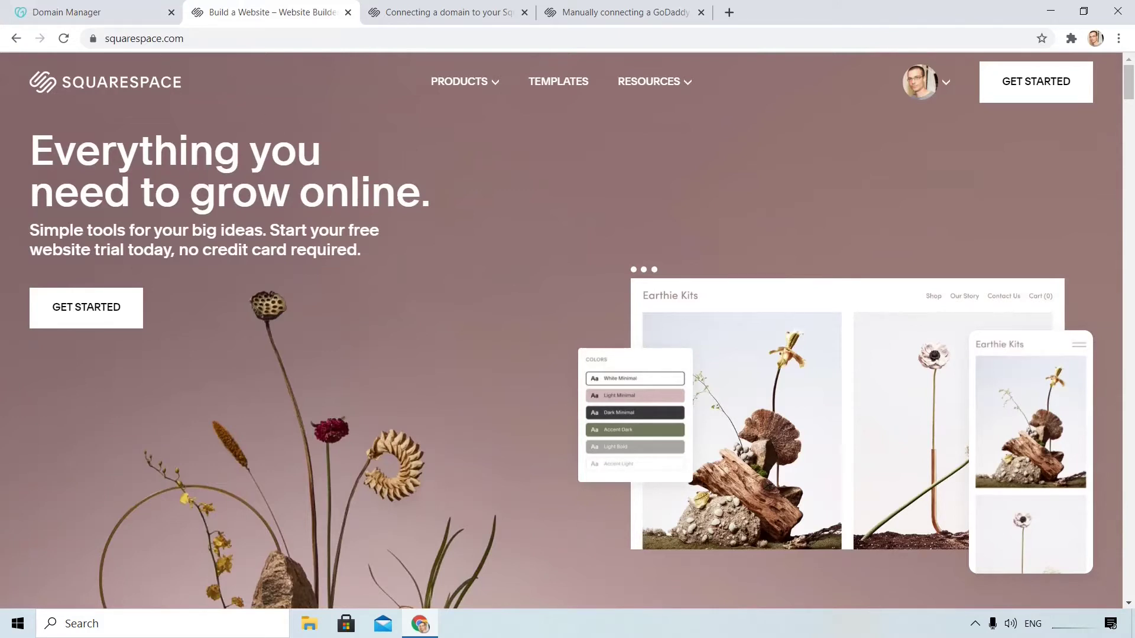
{"action": "left_click", "coordinate": [933, 80]}
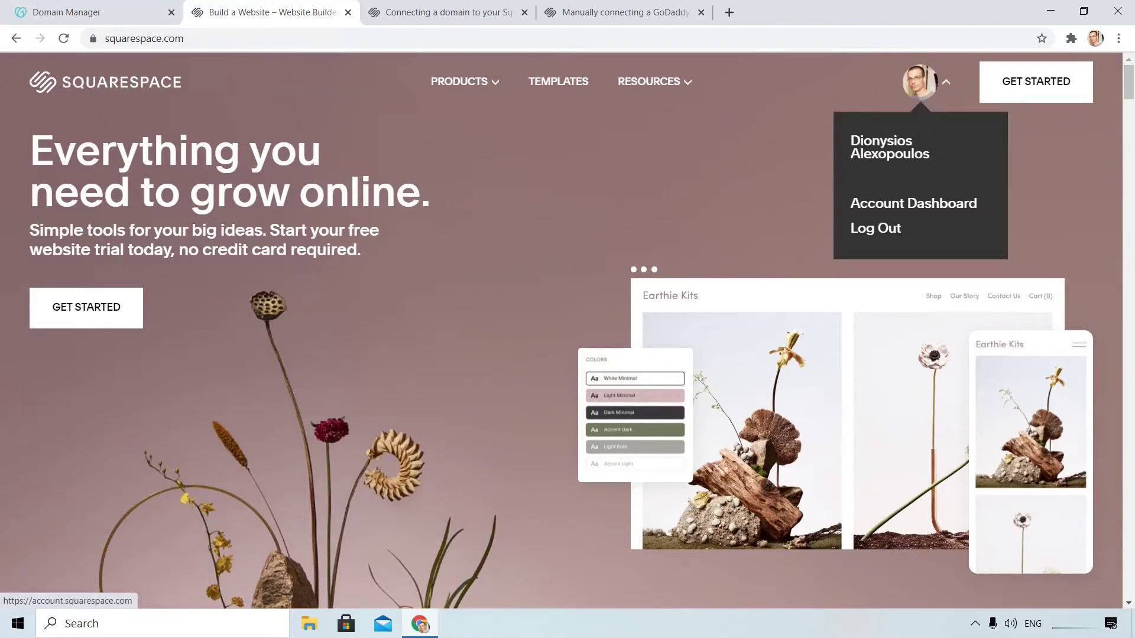
{"action": "left_click", "coordinate": [913, 203]}
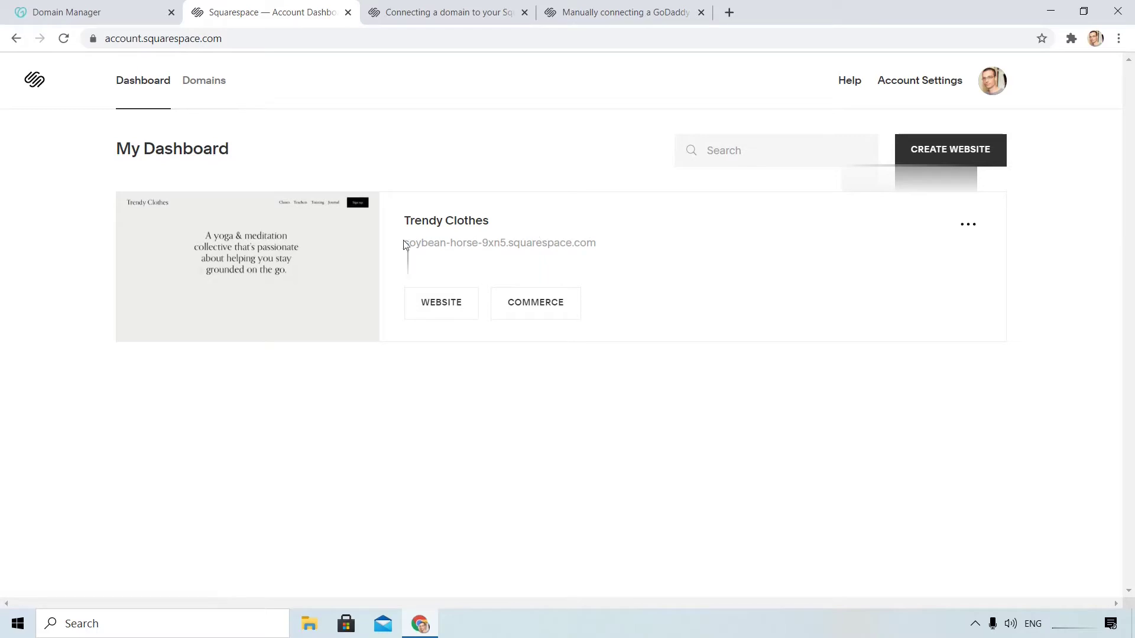
{"action": "left_click_drag", "start_coordinate": [405, 241], "coordinate": [609, 248]}
{"action": "left_click", "coordinate": [436, 304]}
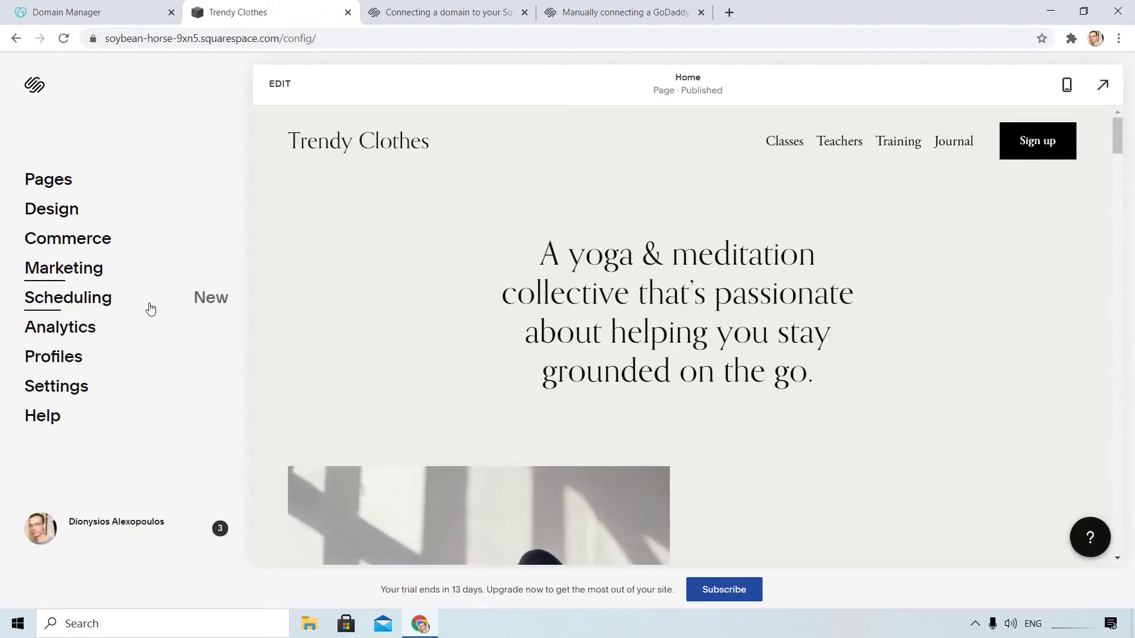
Open the site's domain settings and choose to use an already owned domain.
{"action": "left_click", "coordinate": [73, 394]}
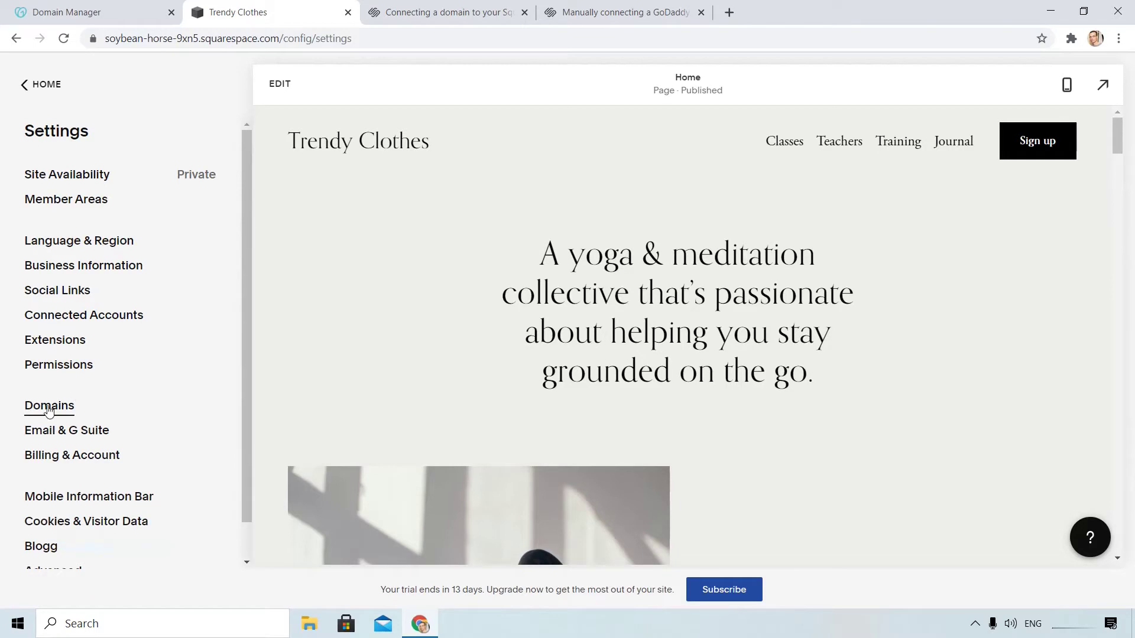
{"action": "left_click", "coordinate": [49, 406]}
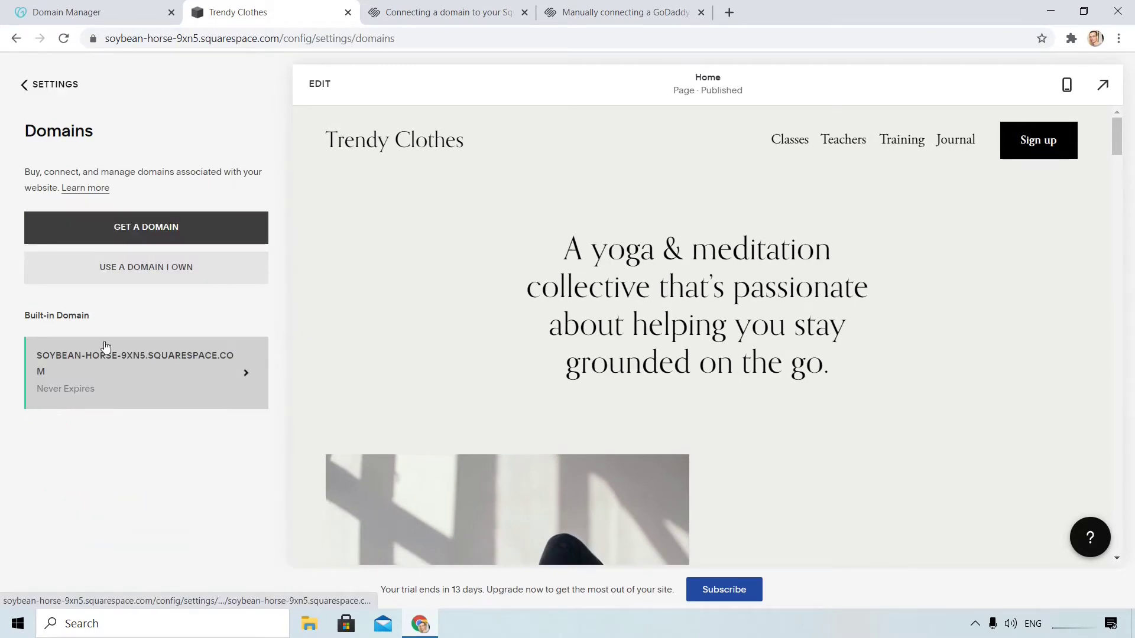
{"action": "left_click", "coordinate": [138, 269]}
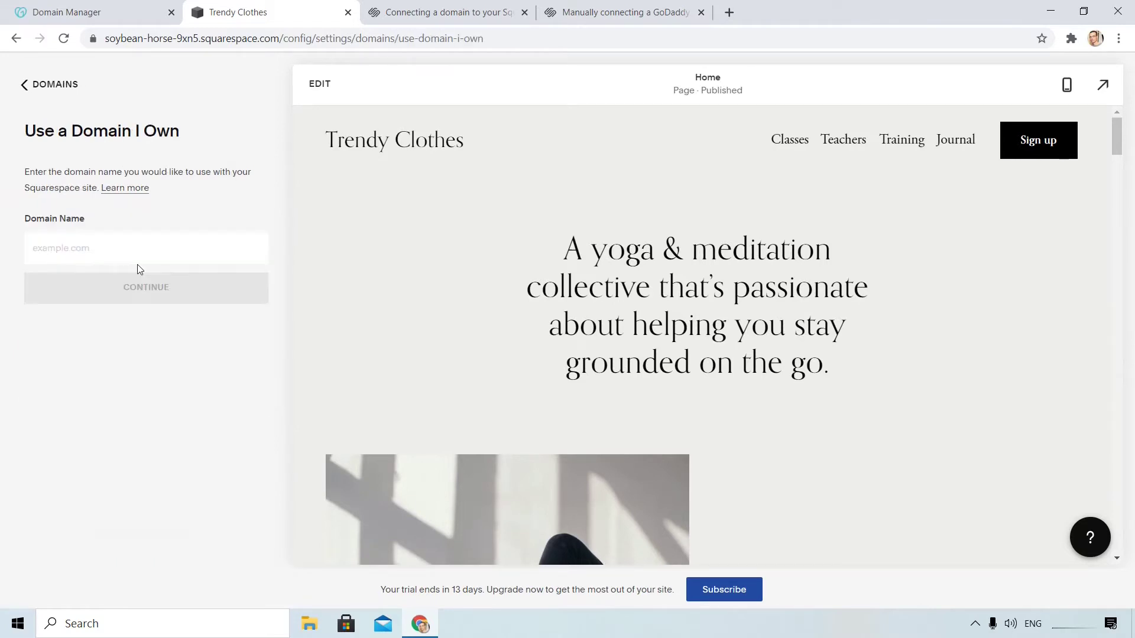
Copy the domain name ballistic.me from GoDaddy and submit it in Squarespace as the owned domain.
{"action": "left_click", "coordinate": [95, 13]}
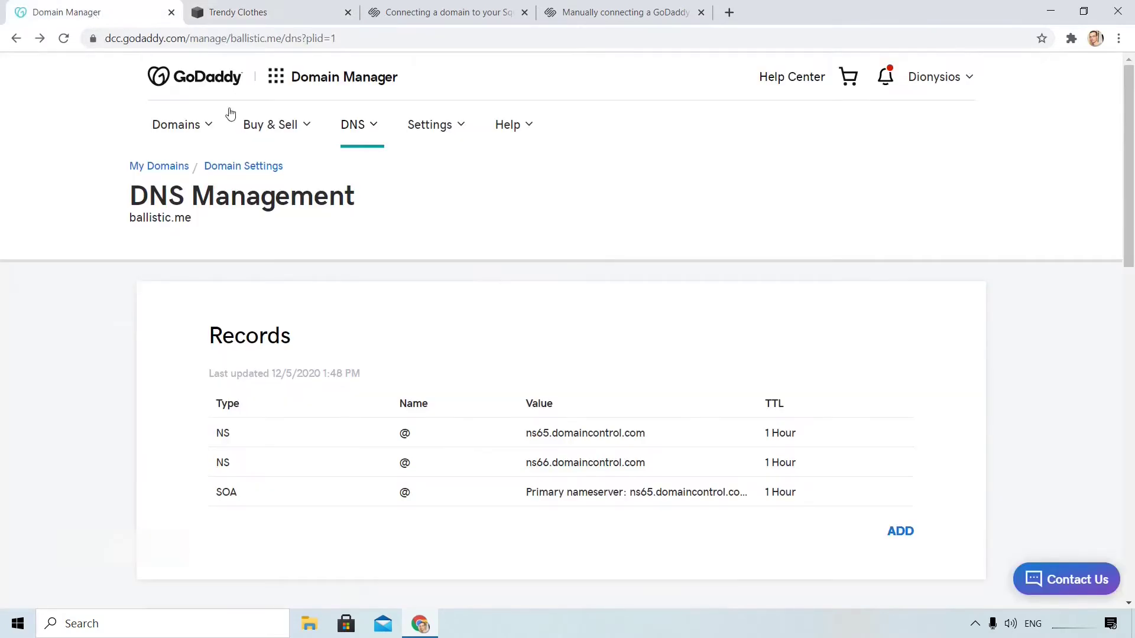
{"action": "left_click_drag", "start_coordinate": [130, 216], "coordinate": [192, 217]}
{"action": "key", "text": "ctrl+c"}
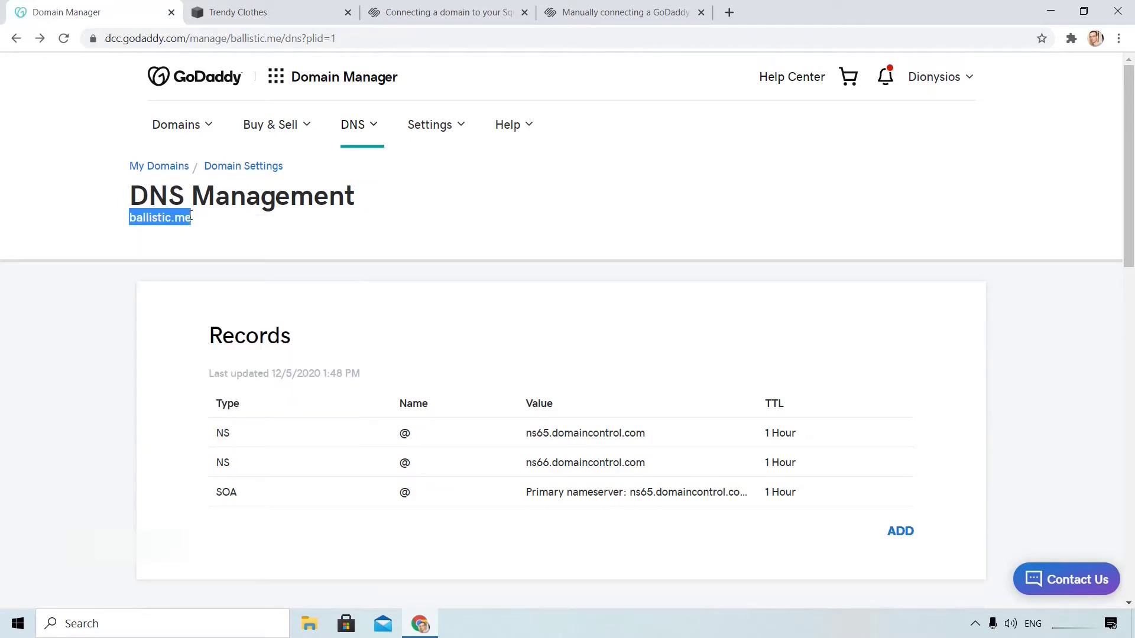
{"action": "left_click", "coordinate": [239, 12]}
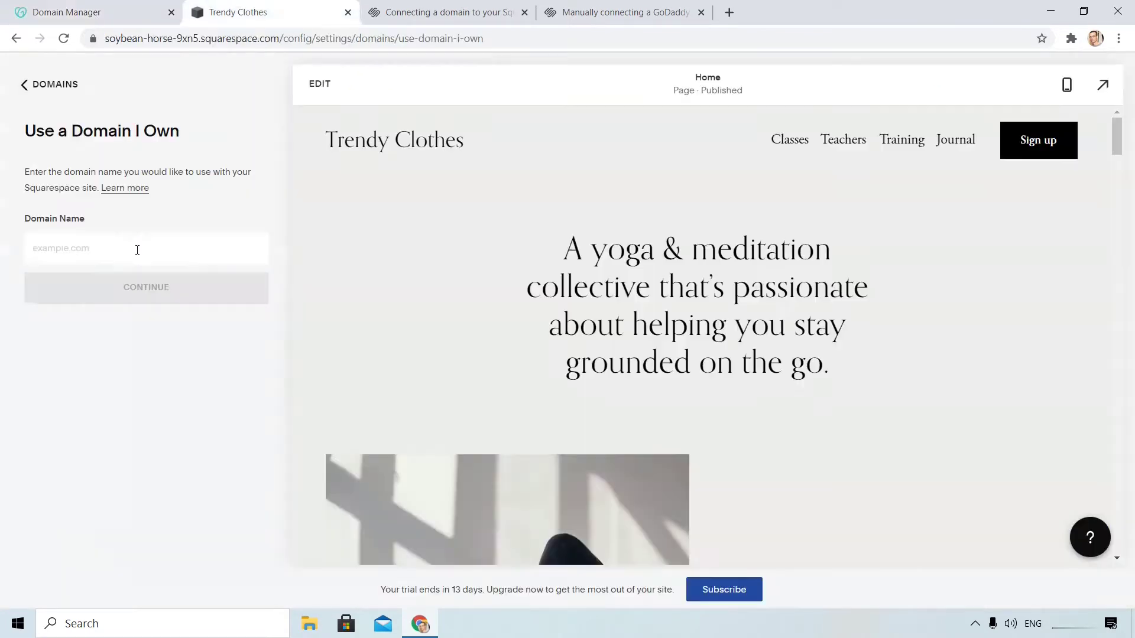
{"action": "right_click", "coordinate": [136, 251]}
{"action": "left_click", "coordinate": [174, 363]}
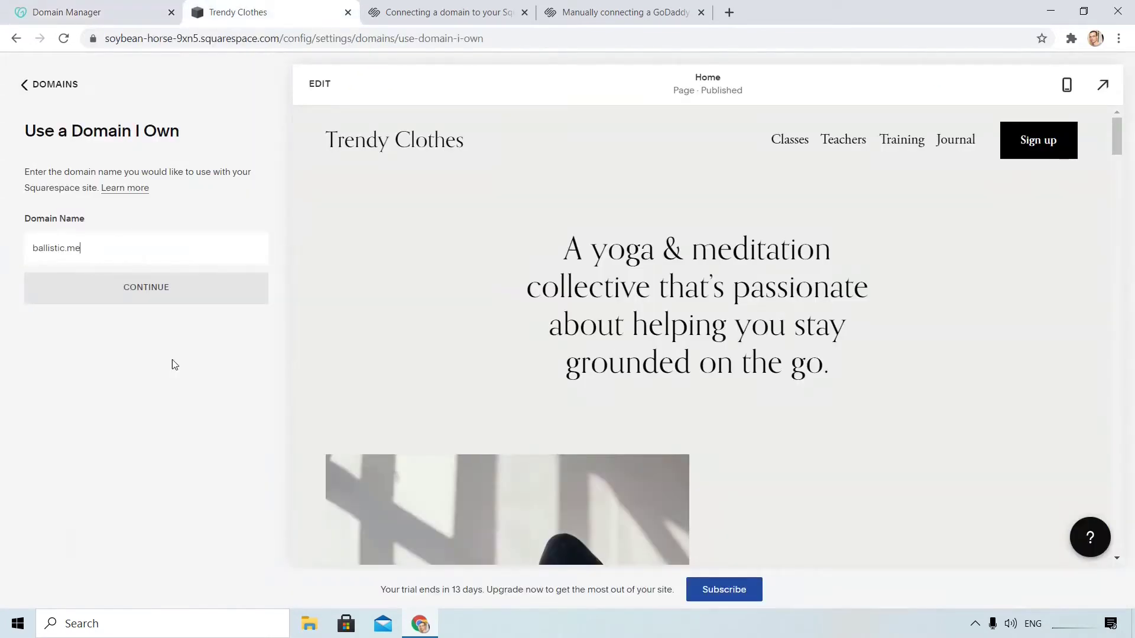
{"action": "left_click", "coordinate": [174, 293]}
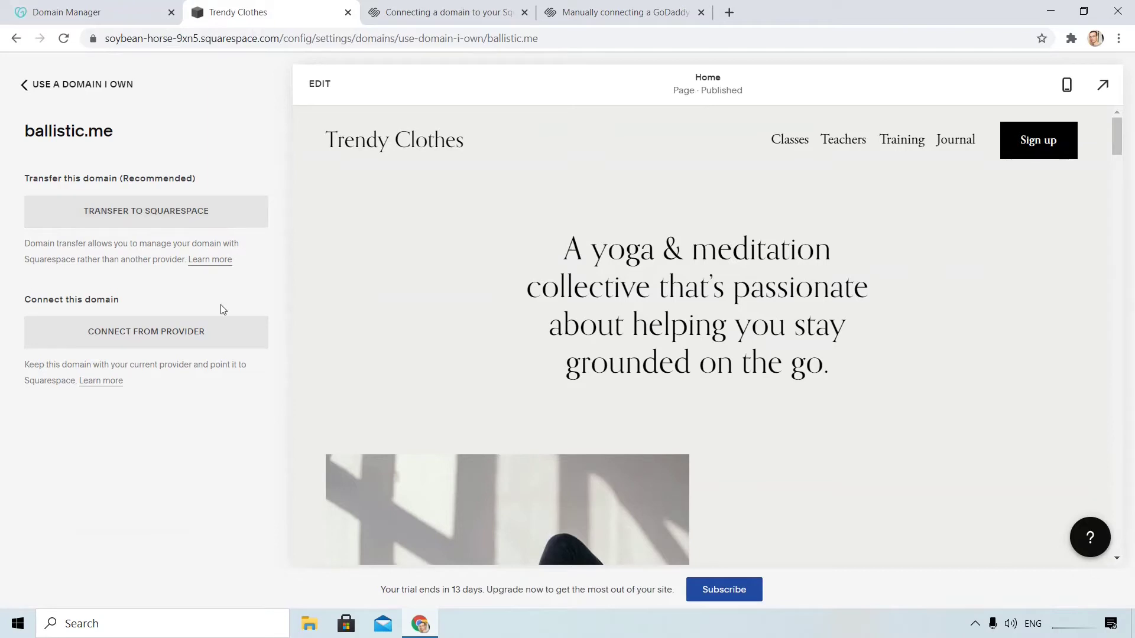
Connect ballistic.me with GoDaddy as its provider, authorize the DNS record changes and acknowledge the connection notice.
{"action": "left_click", "coordinate": [149, 338]}
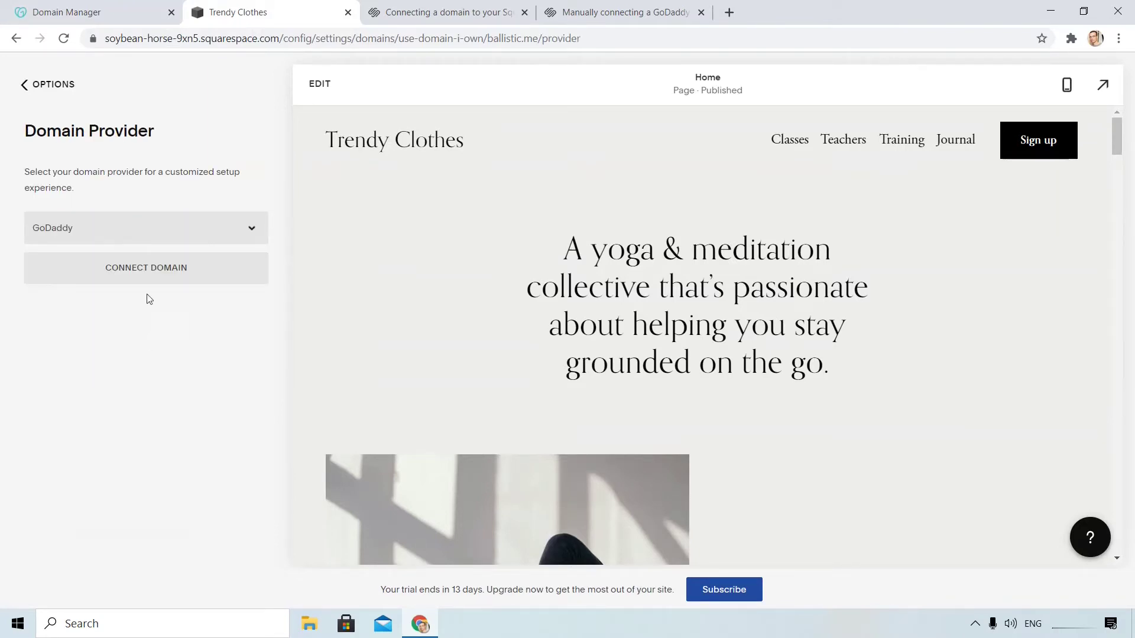
{"action": "left_click", "coordinate": [158, 228]}
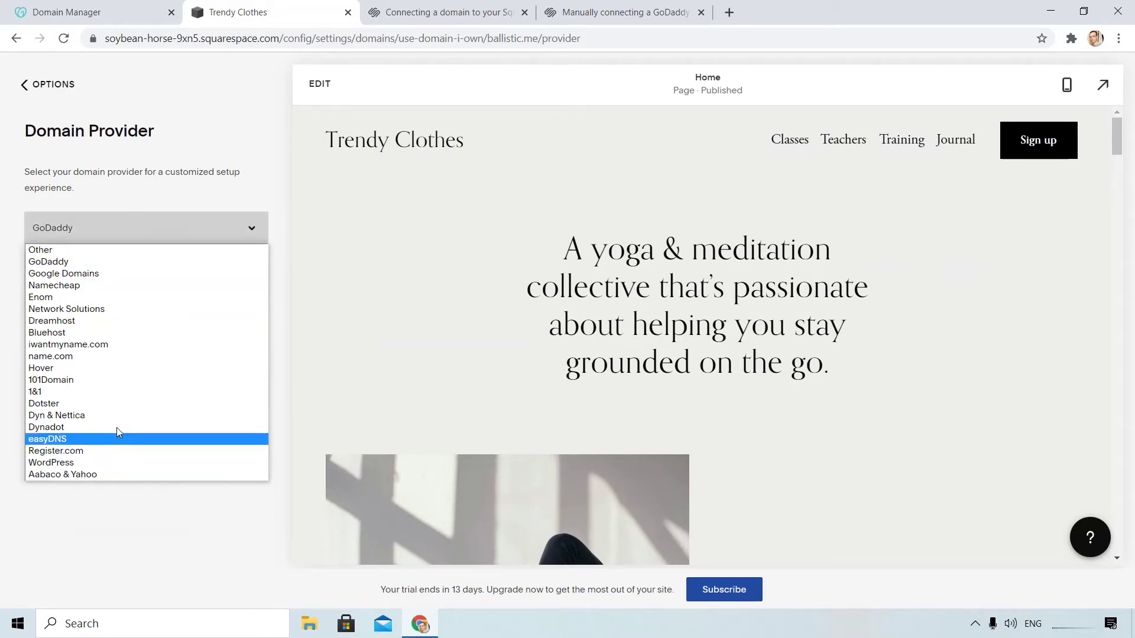
{"action": "left_click", "coordinate": [106, 261]}
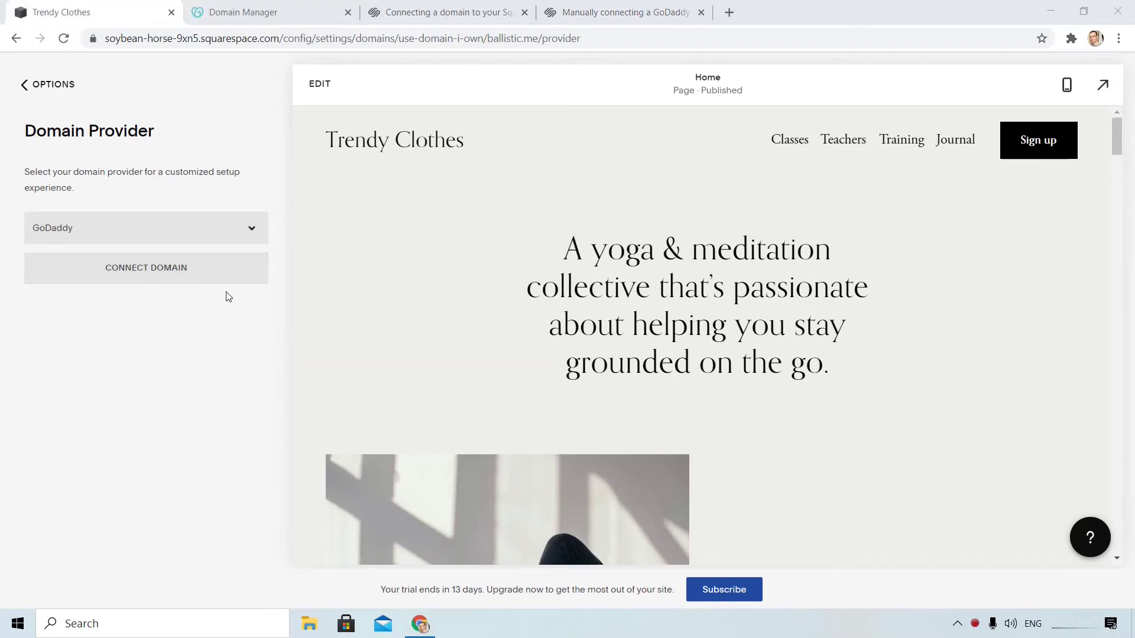
{"action": "left_click", "coordinate": [194, 282]}
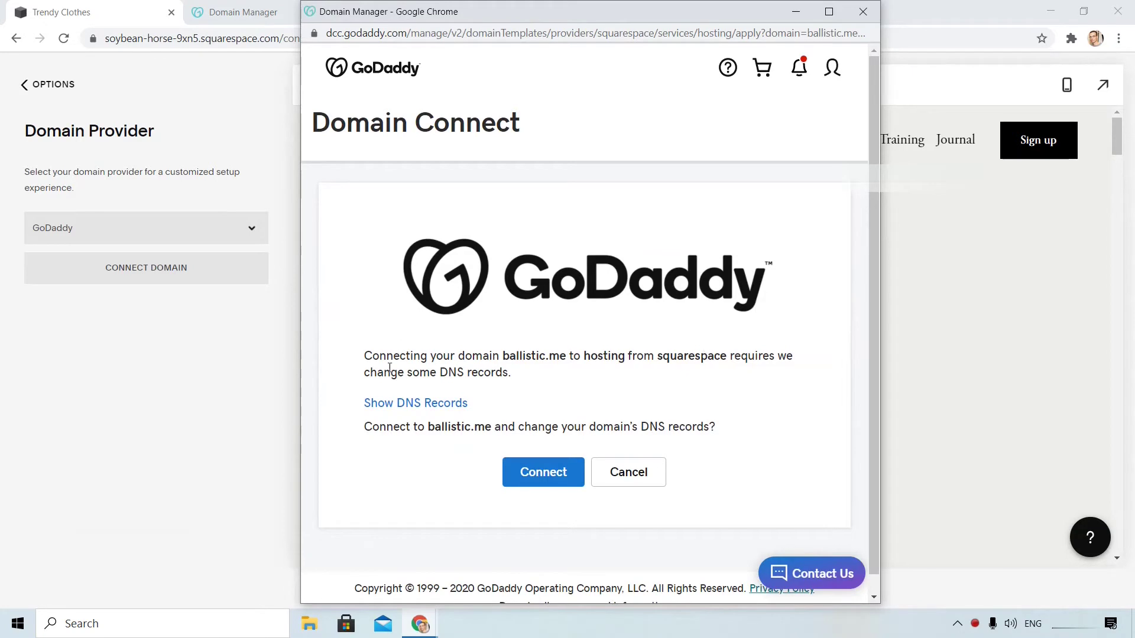
{"action": "left_click", "coordinate": [534, 480]}
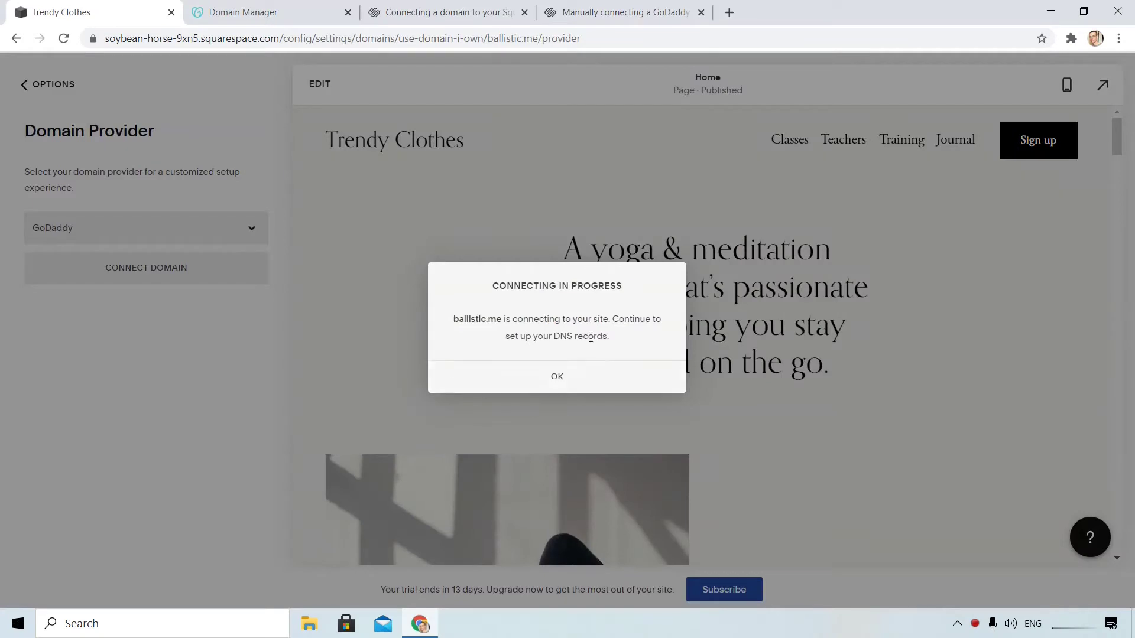
{"action": "left_click", "coordinate": [580, 378]}
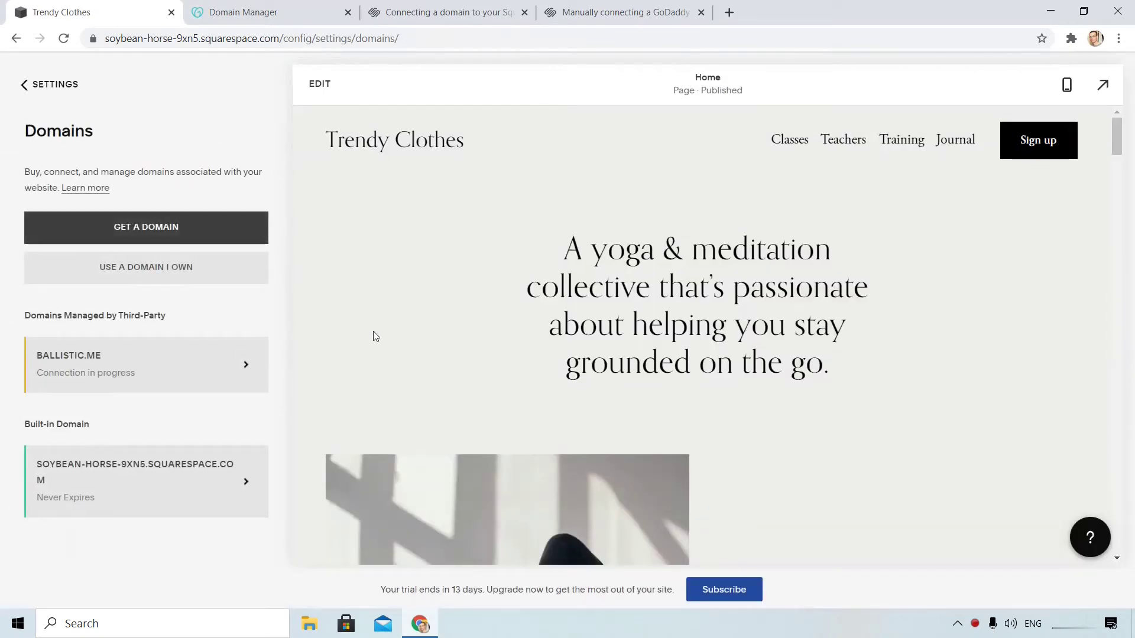
Open the DNS settings of ballistic.me to check its required and current records.
{"action": "left_click", "coordinate": [153, 372]}
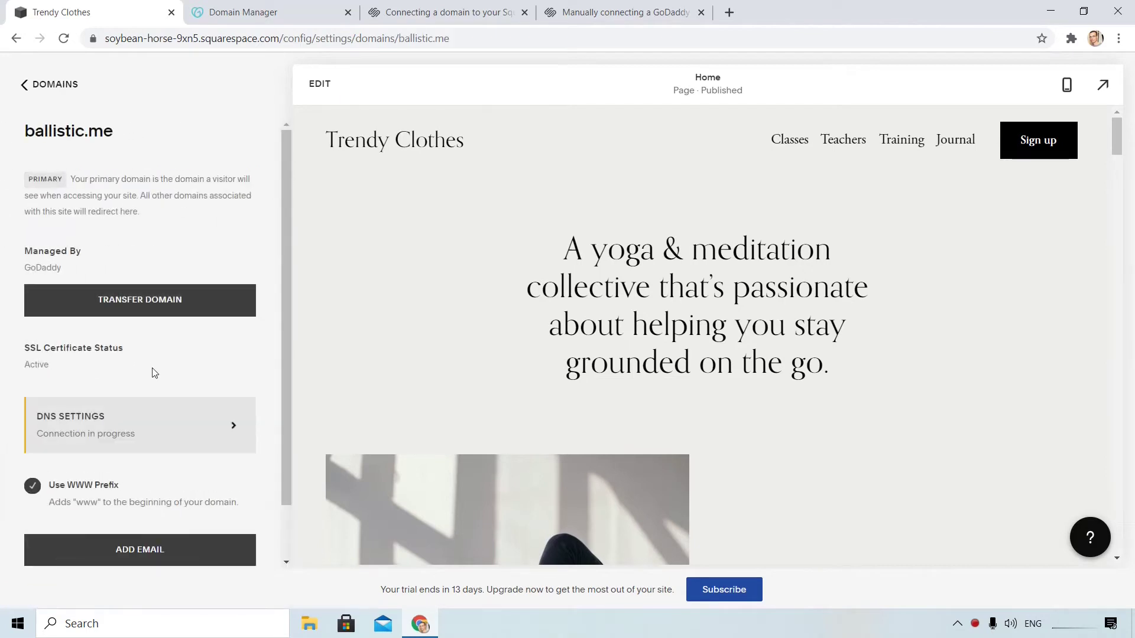
{"action": "scroll", "coordinate": [155, 371], "scroll_direction": "down", "scroll_amount": 1}
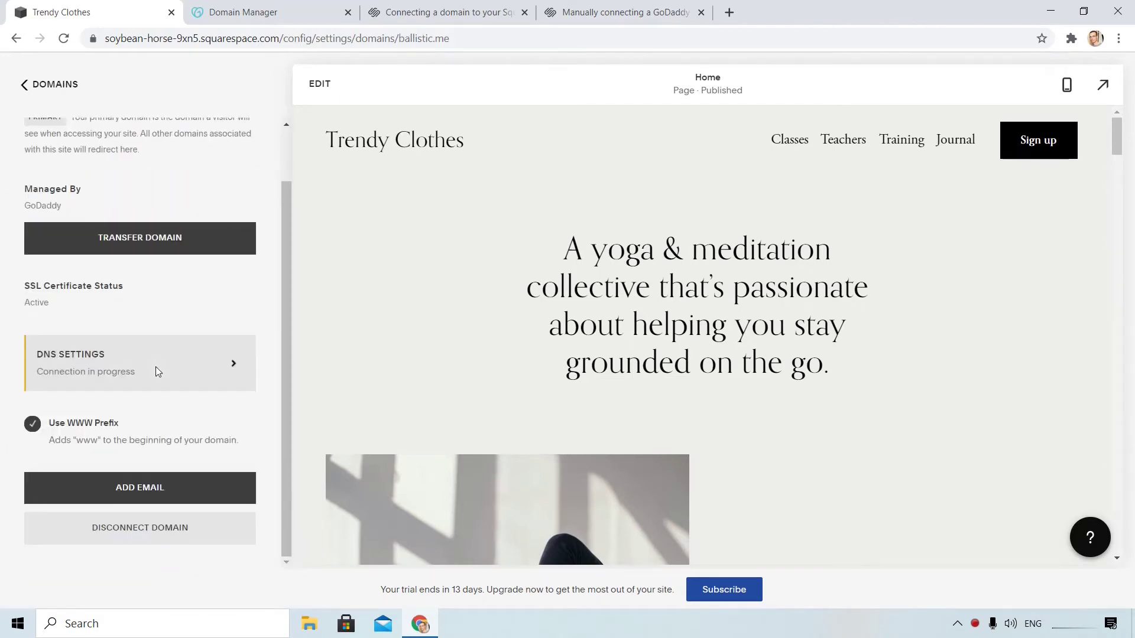
{"action": "left_click", "coordinate": [135, 372]}
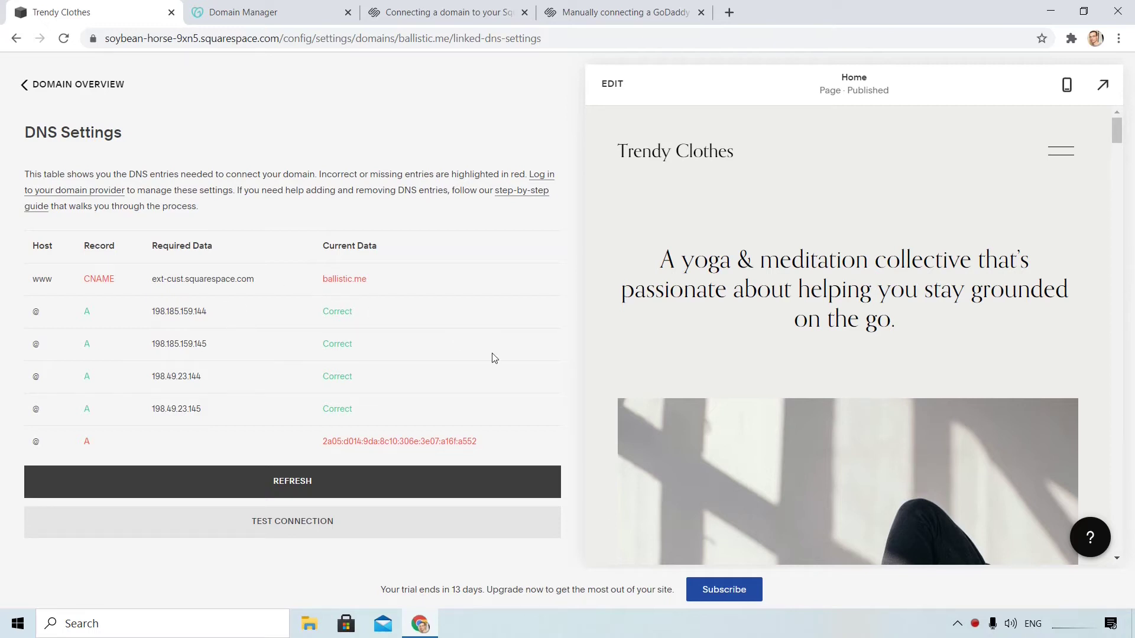
Refresh the DNS records of ballistic.me and test the domain connection, closing the opened test page.
{"action": "left_click", "coordinate": [370, 487]}
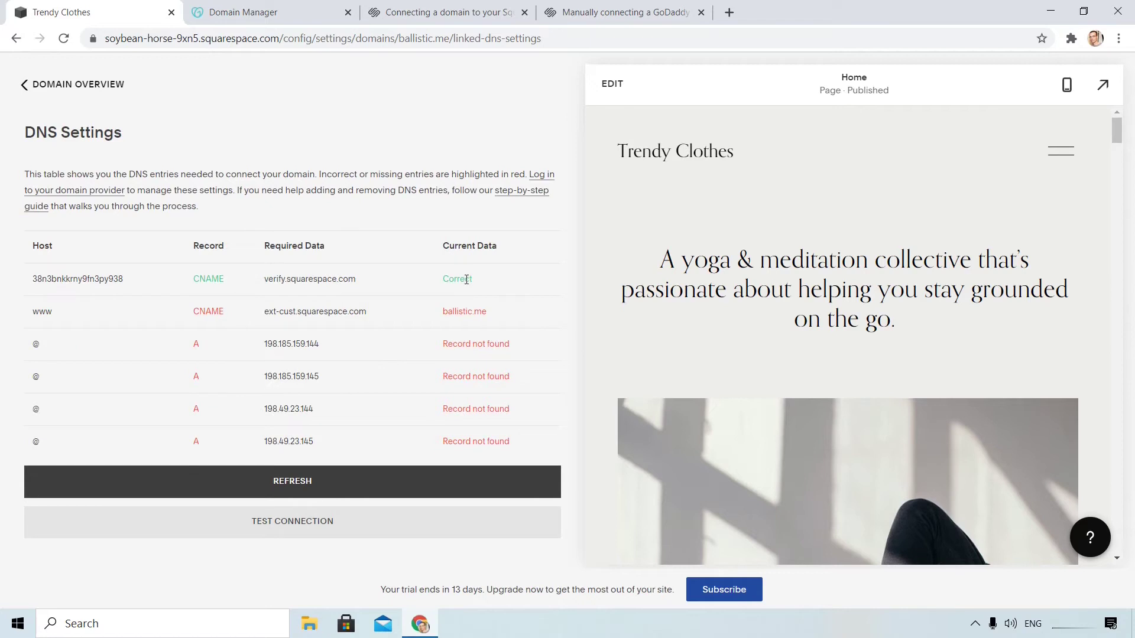
{"action": "left_click", "coordinate": [356, 536]}
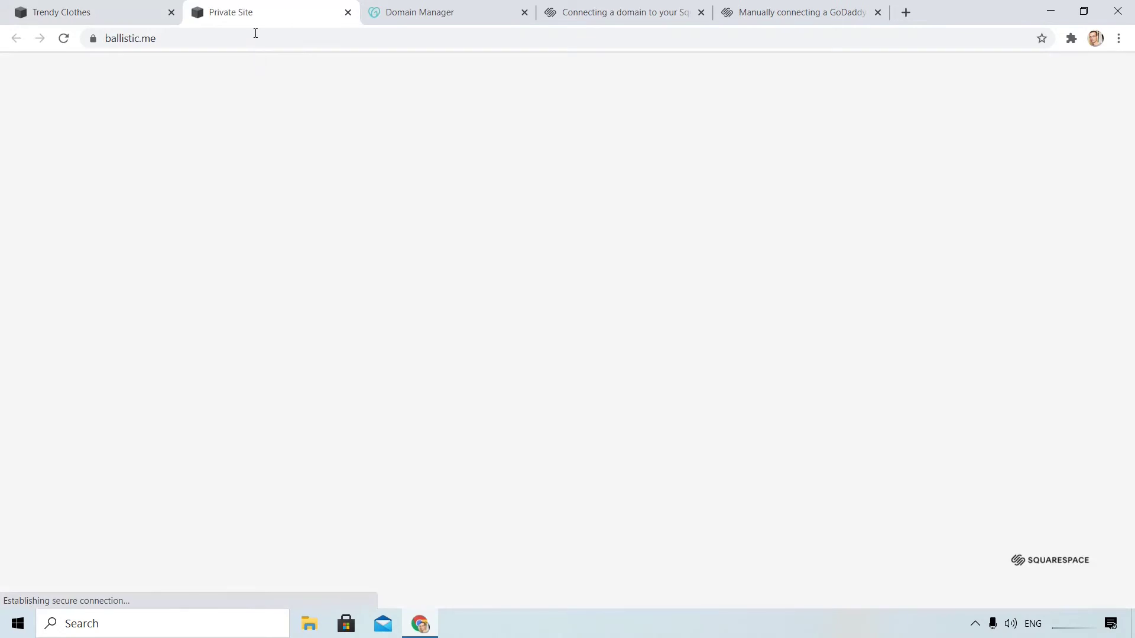
{"action": "left_click", "coordinate": [348, 12]}
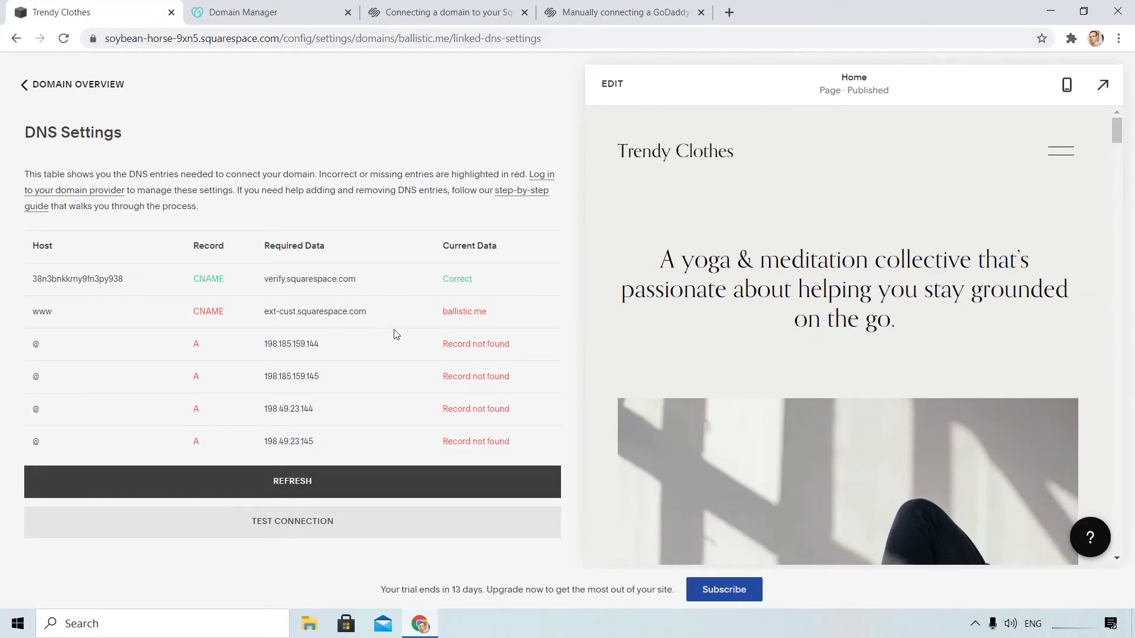
{"action": "left_click", "coordinate": [376, 482]}
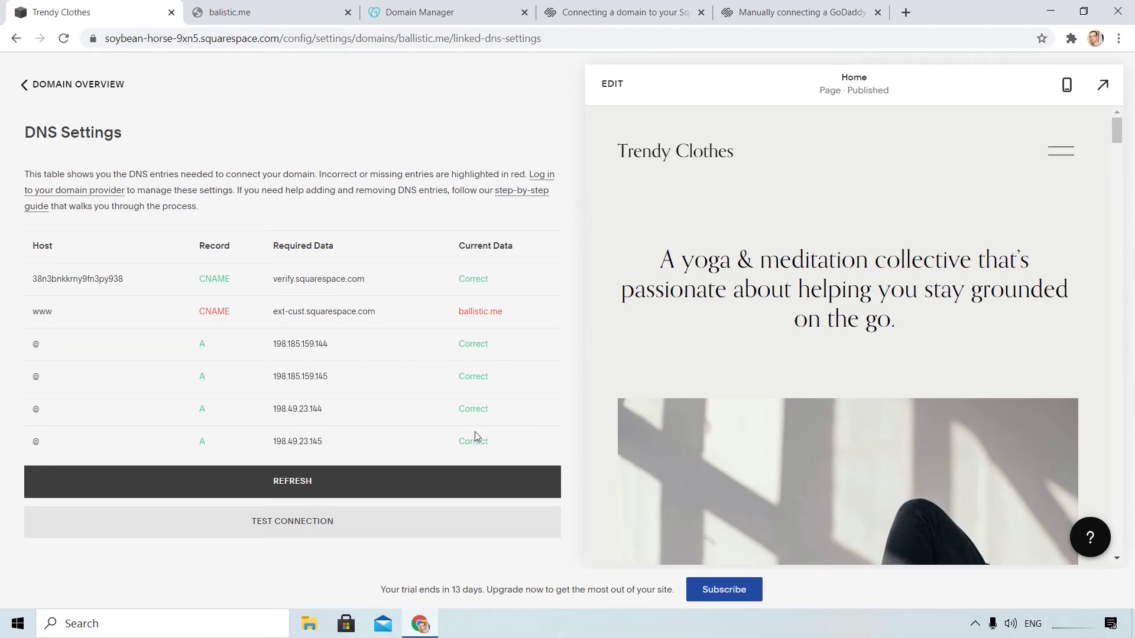
{"action": "left_click", "coordinate": [372, 480]}
Reload the balistic.me page to check whether the site loads.
{"action": "left_click", "coordinate": [251, 13]}
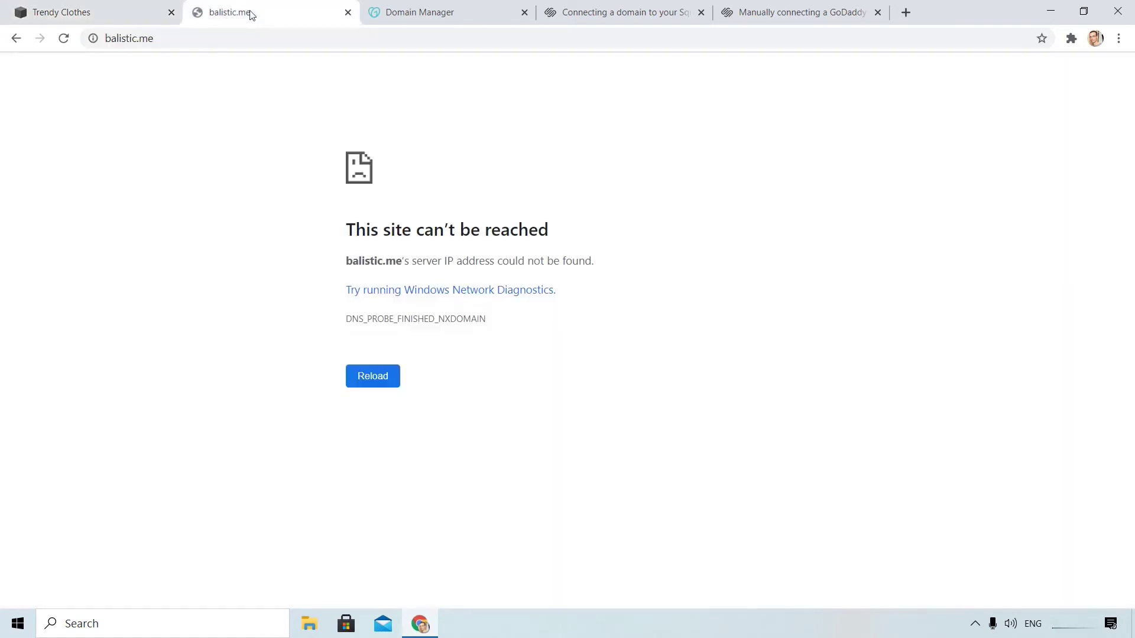
{"action": "left_click", "coordinate": [65, 40]}
{"action": "left_click", "coordinate": [62, 41]}
{"action": "left_click", "coordinate": [62, 42]}
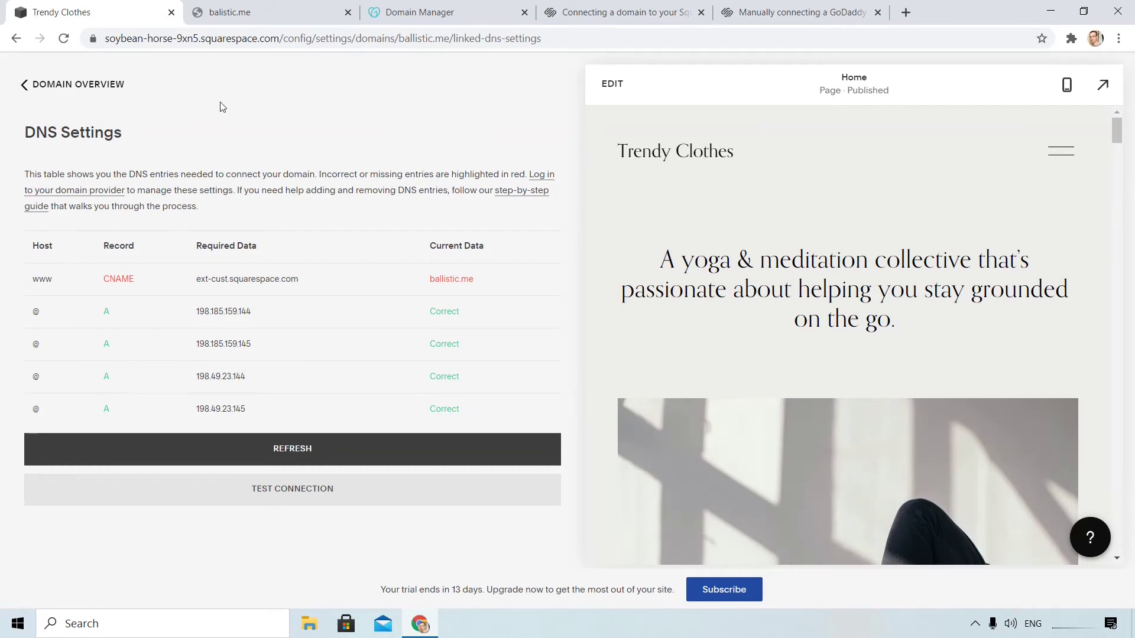
Return to the domain overview and disconnect ballistic.me from the site, confirming the disconnection.
{"action": "left_click", "coordinate": [23, 86]}
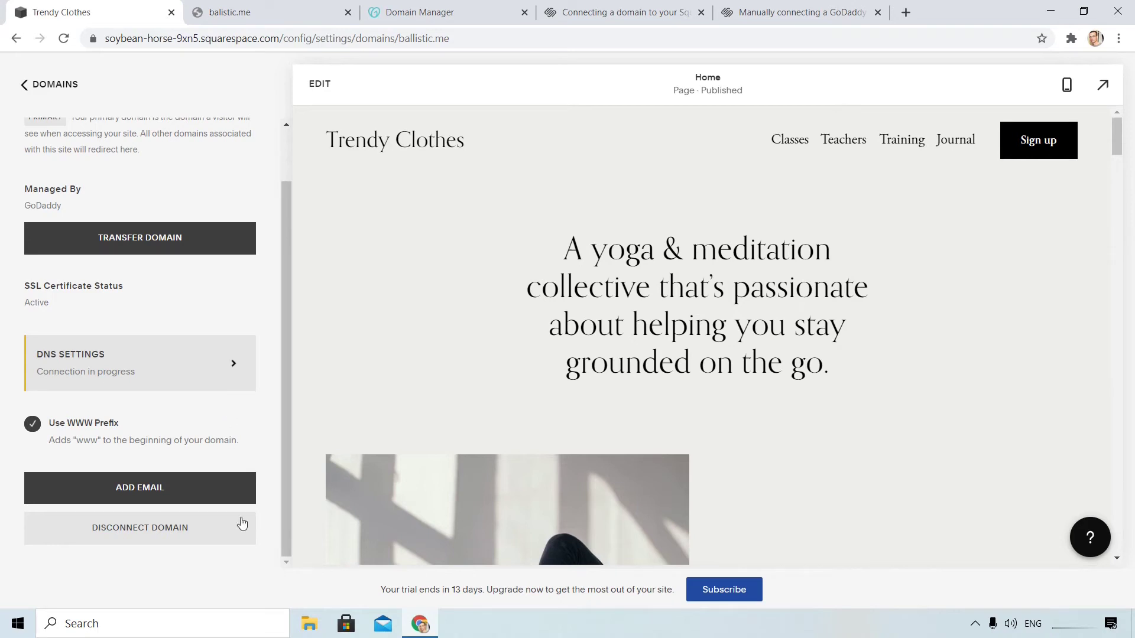
{"action": "left_click", "coordinate": [205, 531]}
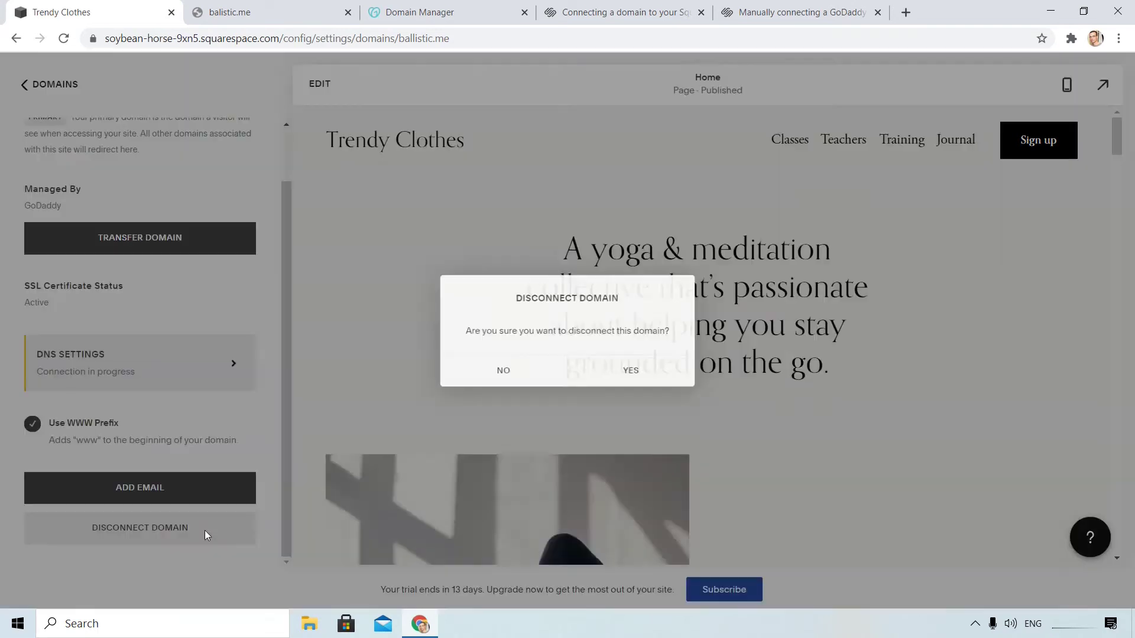
{"action": "left_click", "coordinate": [638, 373]}
{"action": "left_click", "coordinate": [611, 377]}
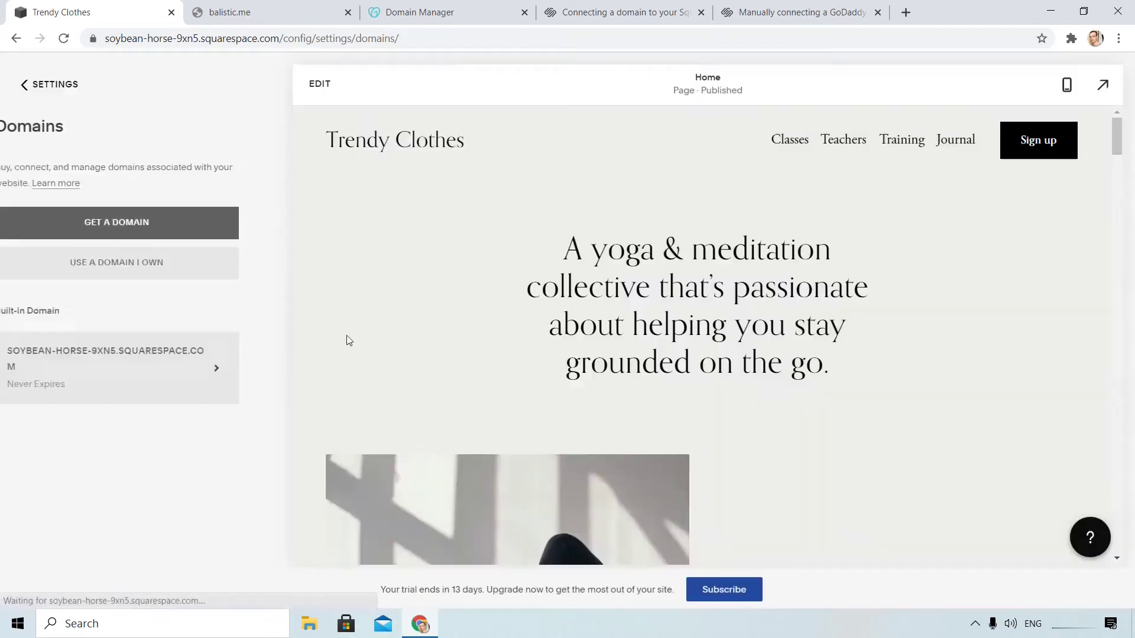
Choose to use an already owned domain and submit ballistic.me as its name.
{"action": "left_click", "coordinate": [188, 273]}
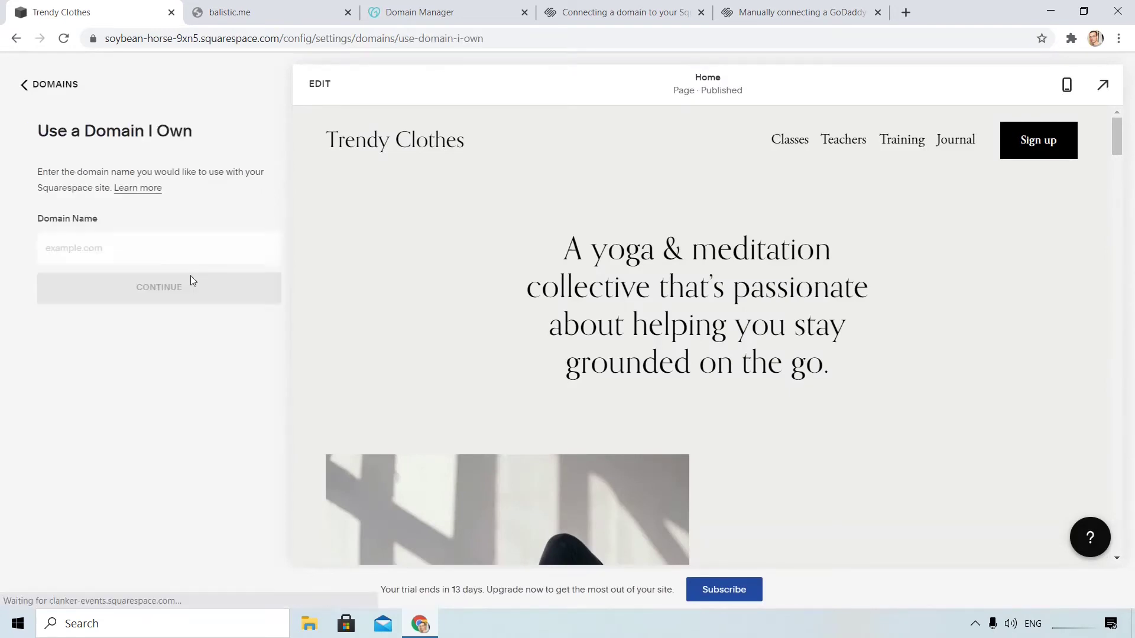
{"action": "type", "text": "ballistic"}
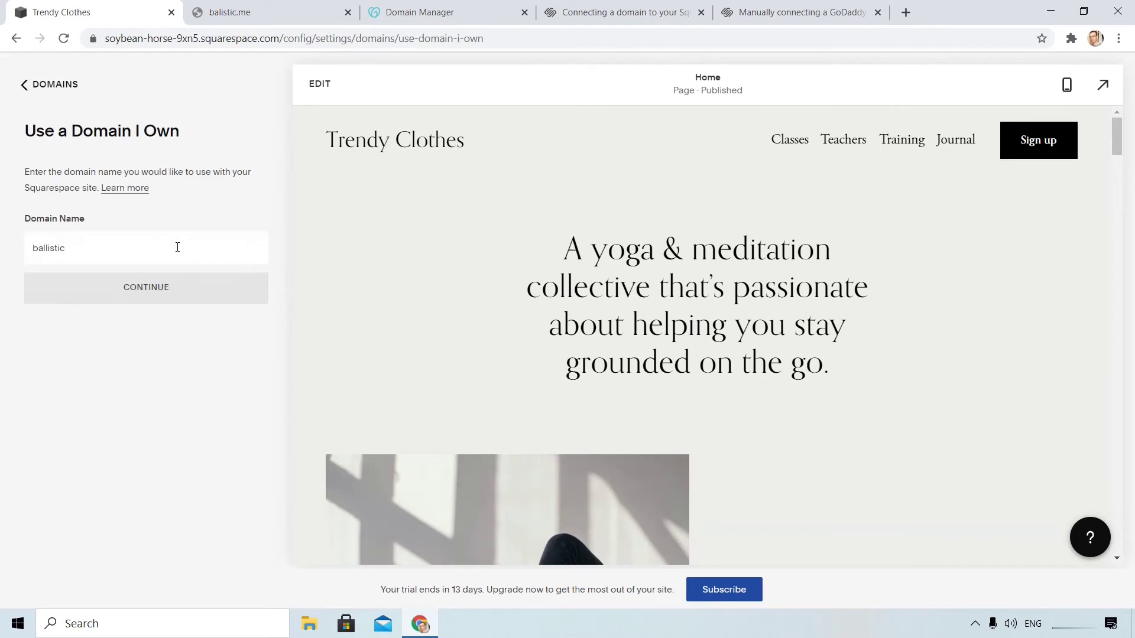
{"action": "type", "text": ".me"}
{"action": "left_click", "coordinate": [170, 294]}
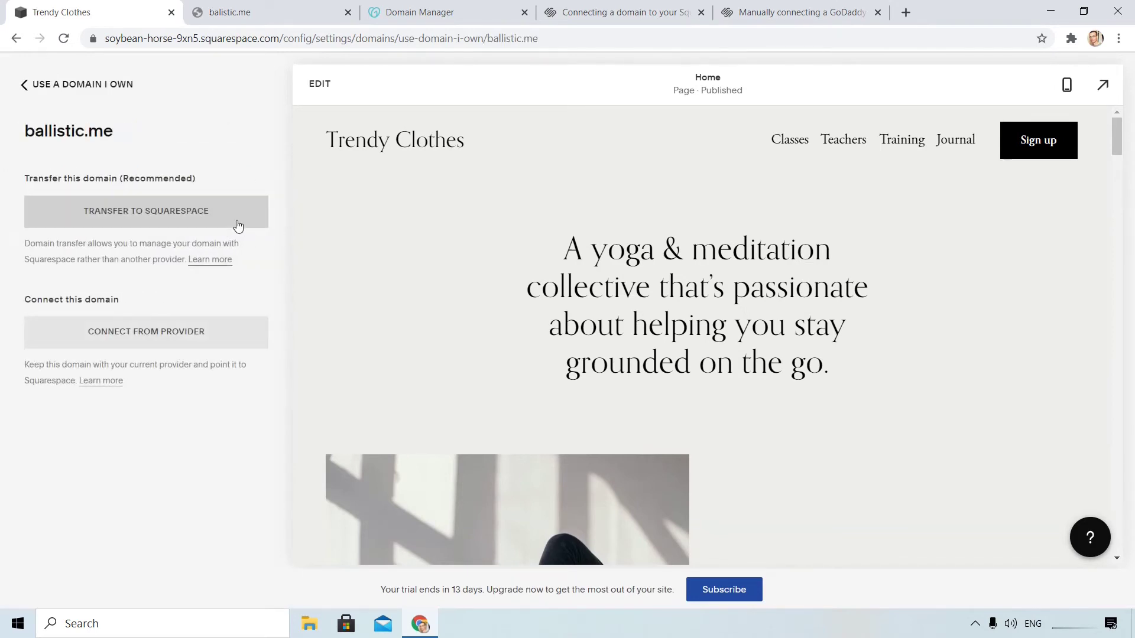
Connect ballistic.me from its provider with Other as the domain provider and acknowledge the connection notice.
{"action": "left_click", "coordinate": [212, 342]}
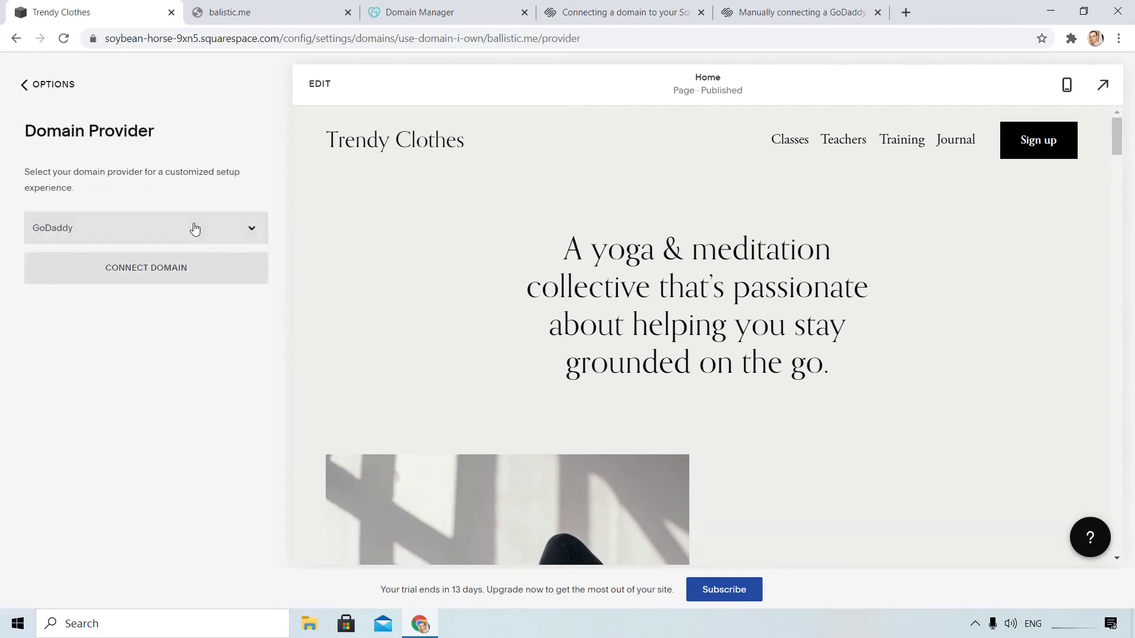
{"action": "left_click", "coordinate": [207, 238]}
{"action": "left_click", "coordinate": [137, 250]}
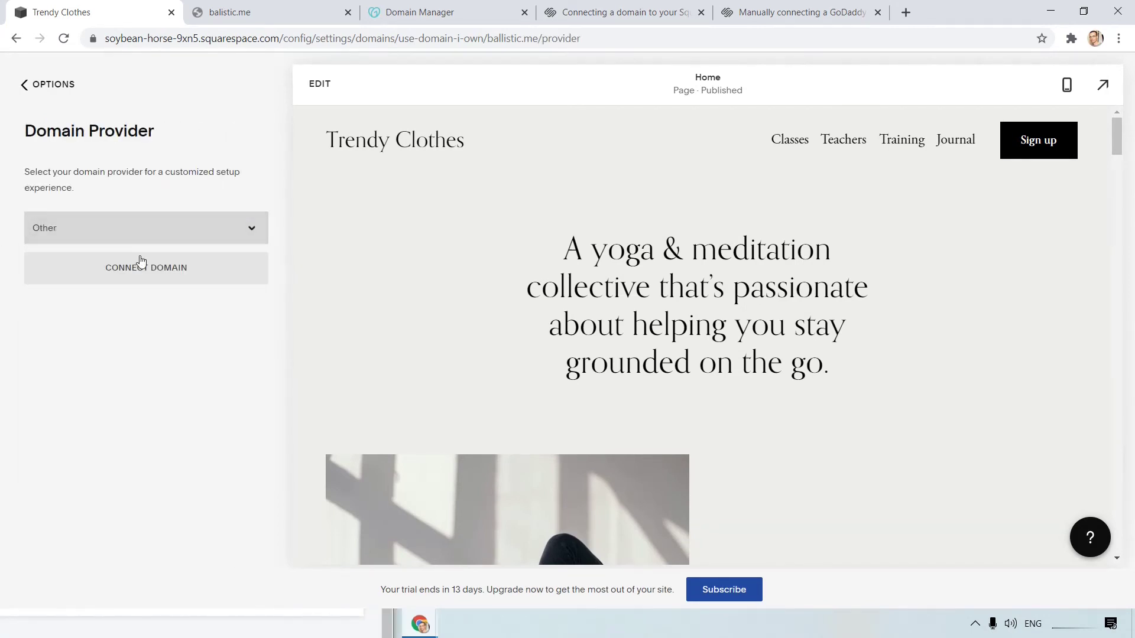
{"action": "left_click", "coordinate": [197, 272]}
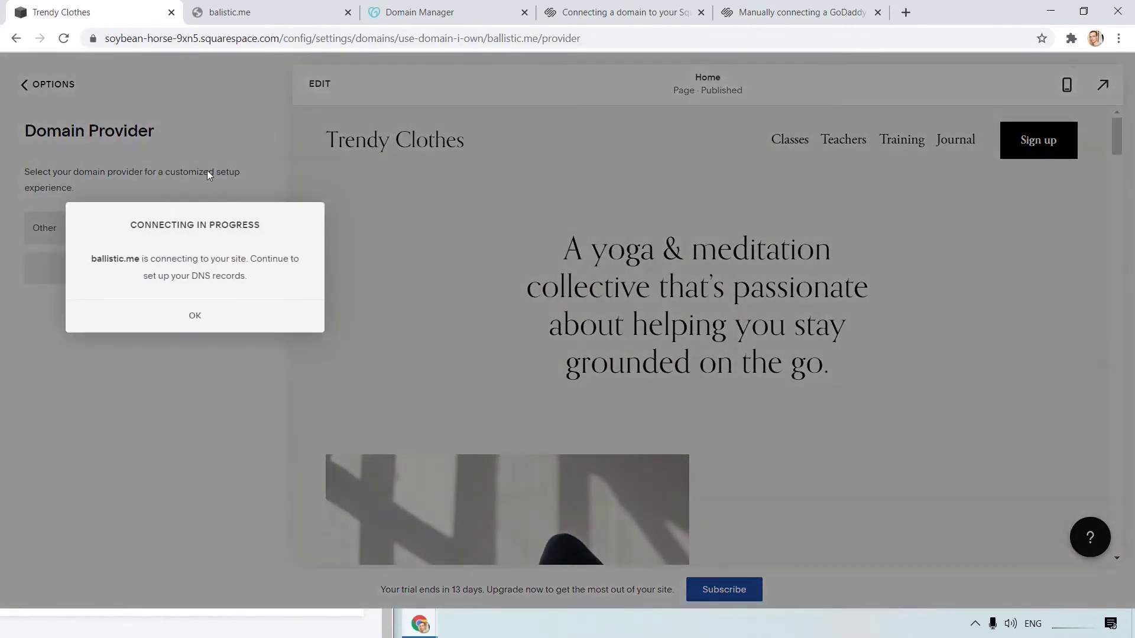
{"action": "left_click", "coordinate": [202, 319]}
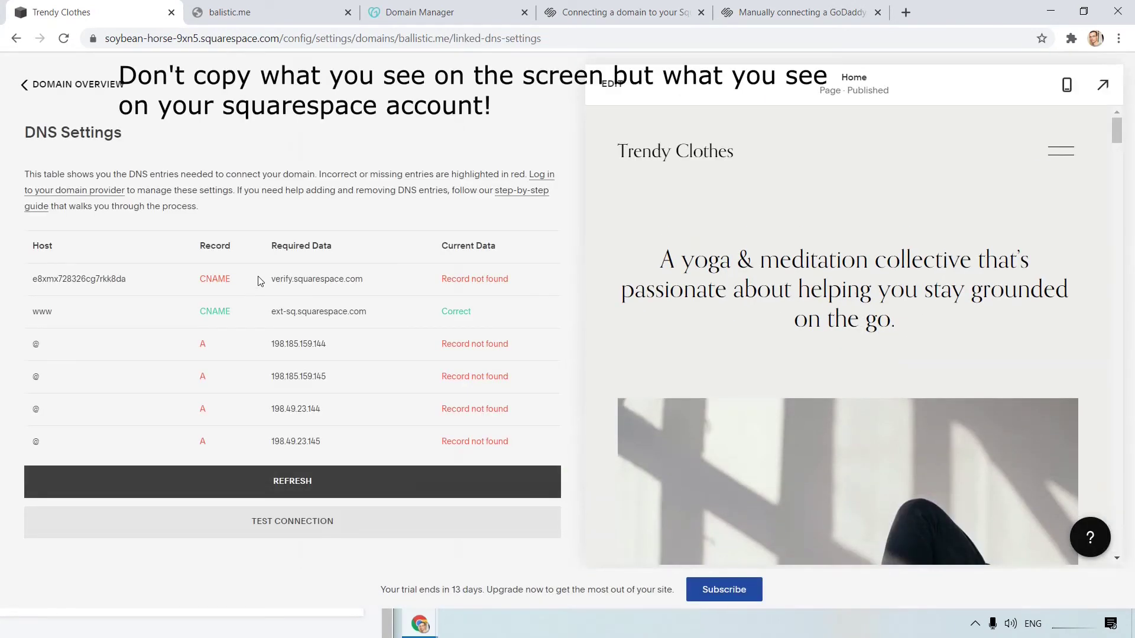
Start a new CNAME record in GoDaddy's DNS management and enter the verification host code copied from Squarespace as its host.
{"action": "left_click_drag", "start_coordinate": [420, 12], "coordinate": [254, 12]}
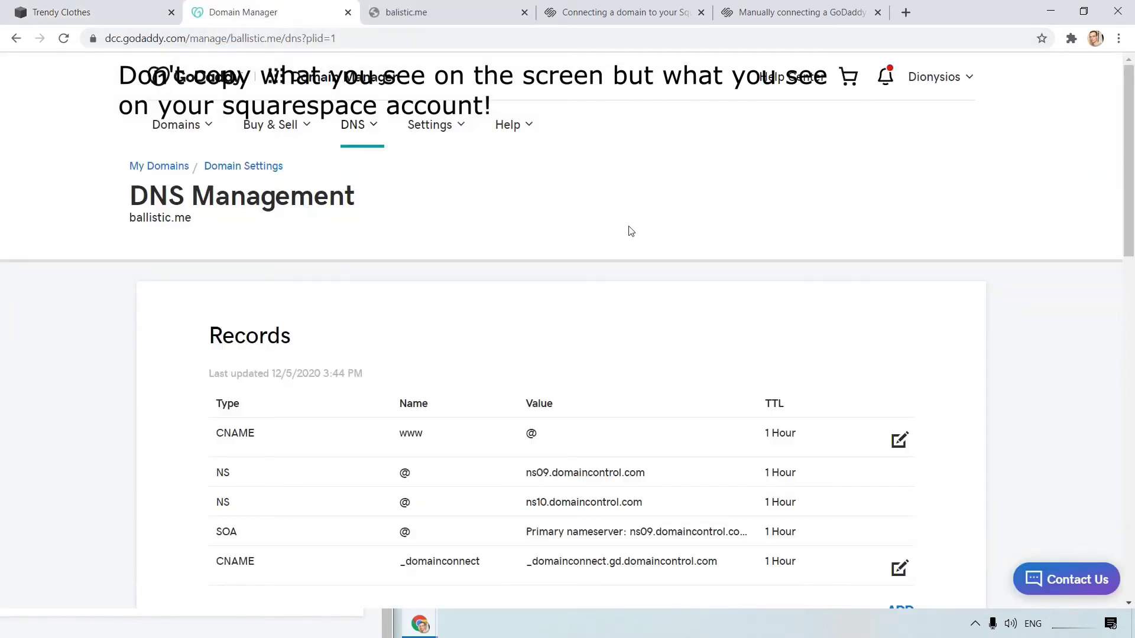
{"action": "scroll", "coordinate": [631, 231], "scroll_direction": "down", "scroll_amount": 4}
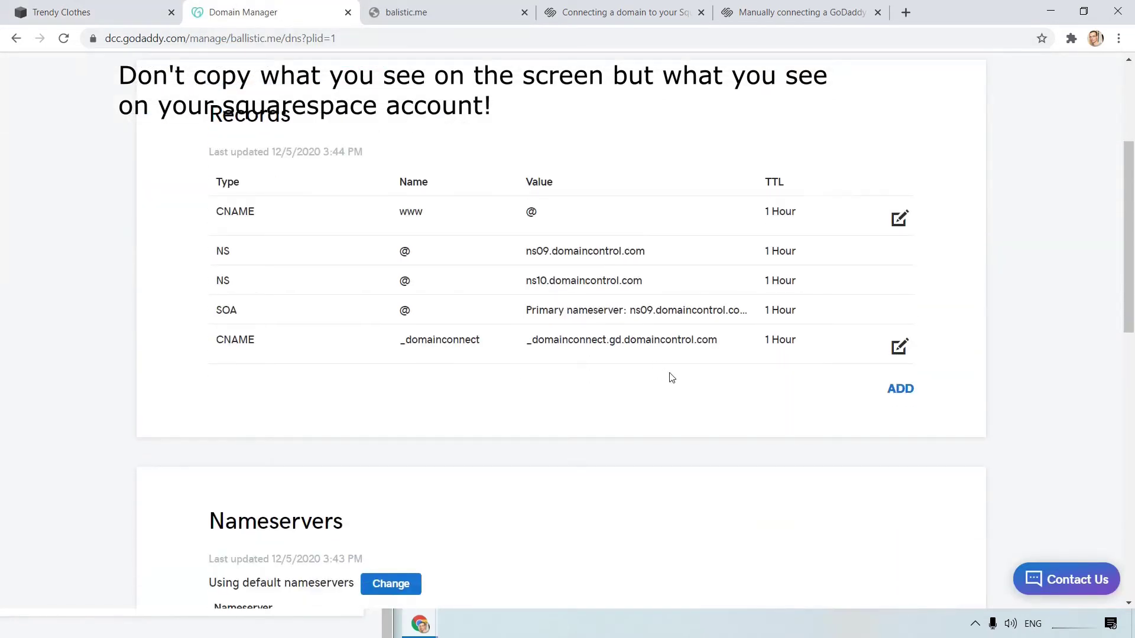
{"action": "left_click", "coordinate": [901, 390]}
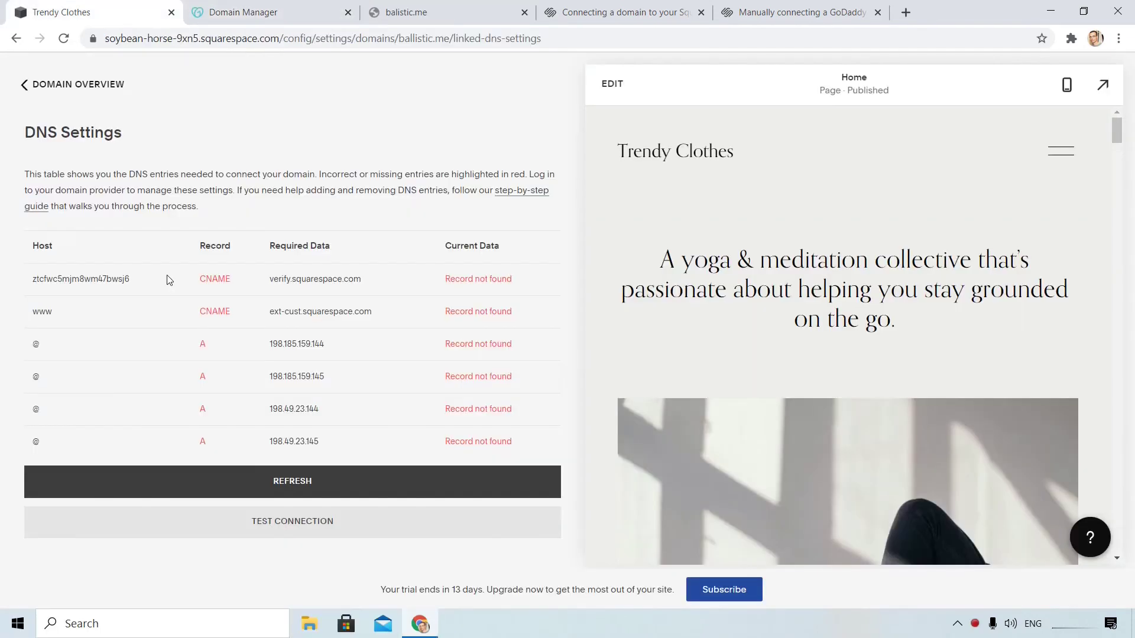
{"action": "left_click_drag", "start_coordinate": [150, 279], "coordinate": [31, 285]}
{"action": "key", "text": "ctrl+c"}
{"action": "left_click", "coordinate": [253, 15]}
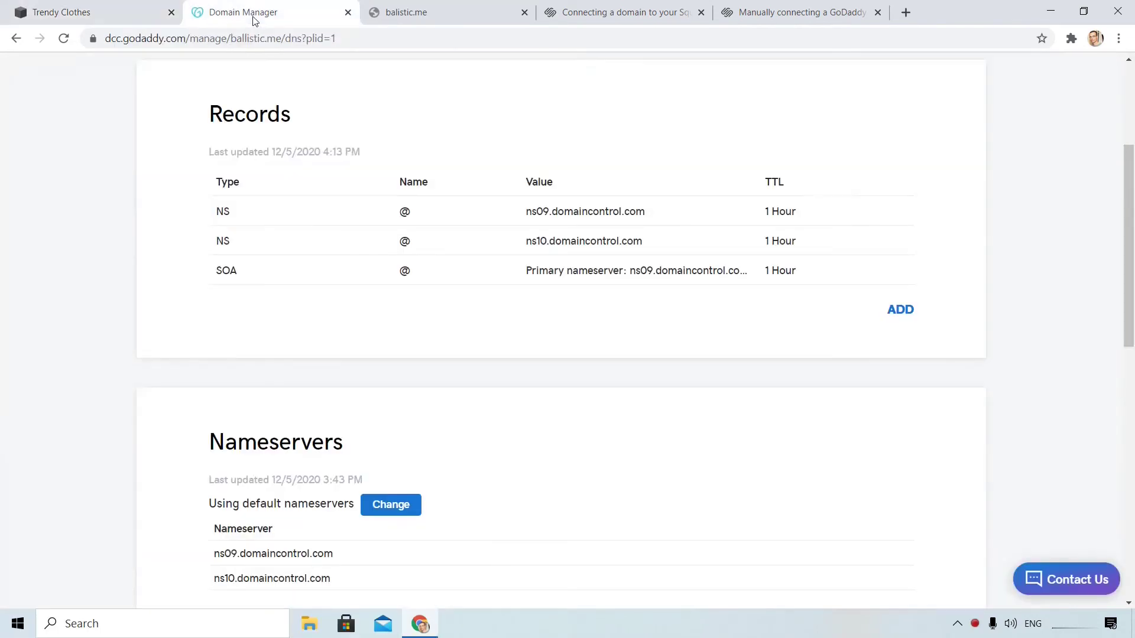
{"action": "left_click", "coordinate": [900, 309]}
{"action": "left_click", "coordinate": [325, 350]}
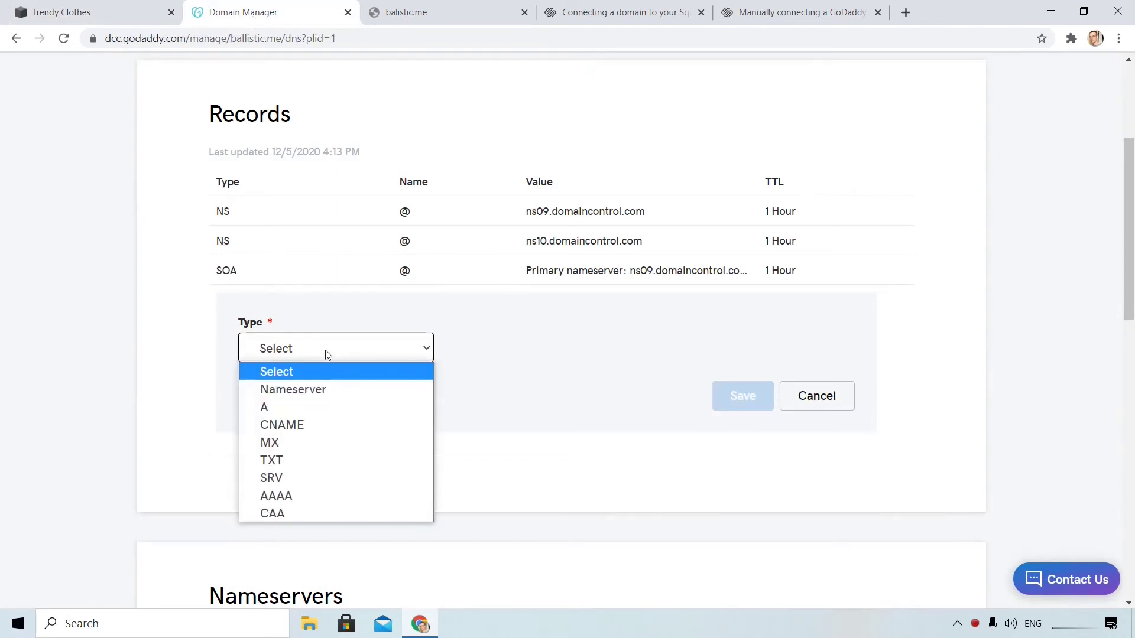
{"action": "left_click", "coordinate": [311, 420]}
{"action": "left_click", "coordinate": [492, 349]}
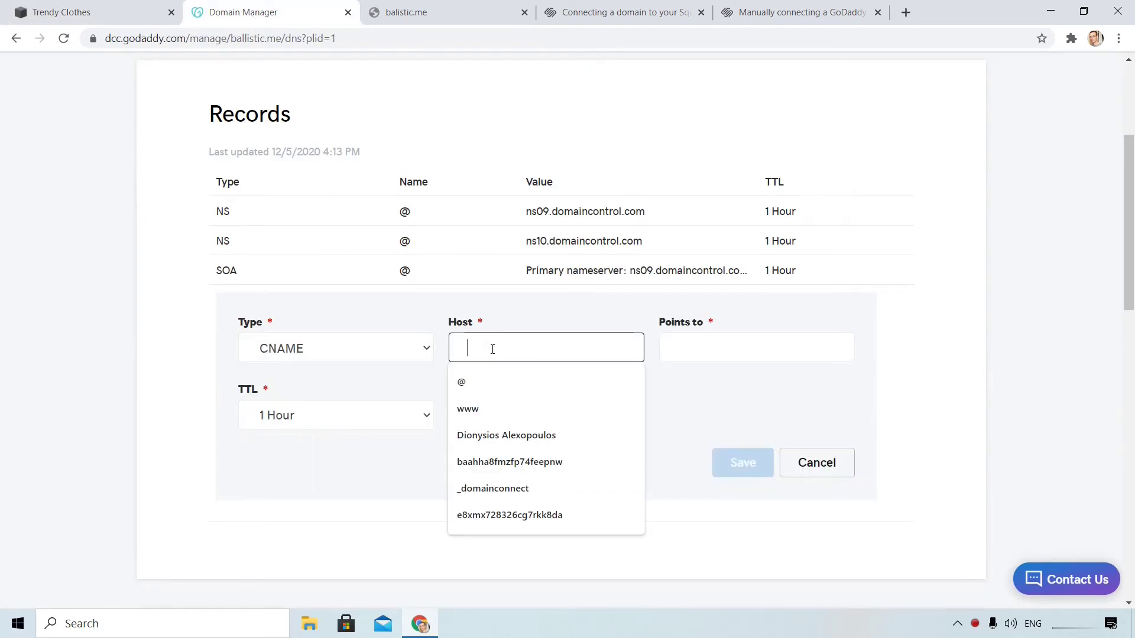
{"action": "key", "text": "ctrl+v"}
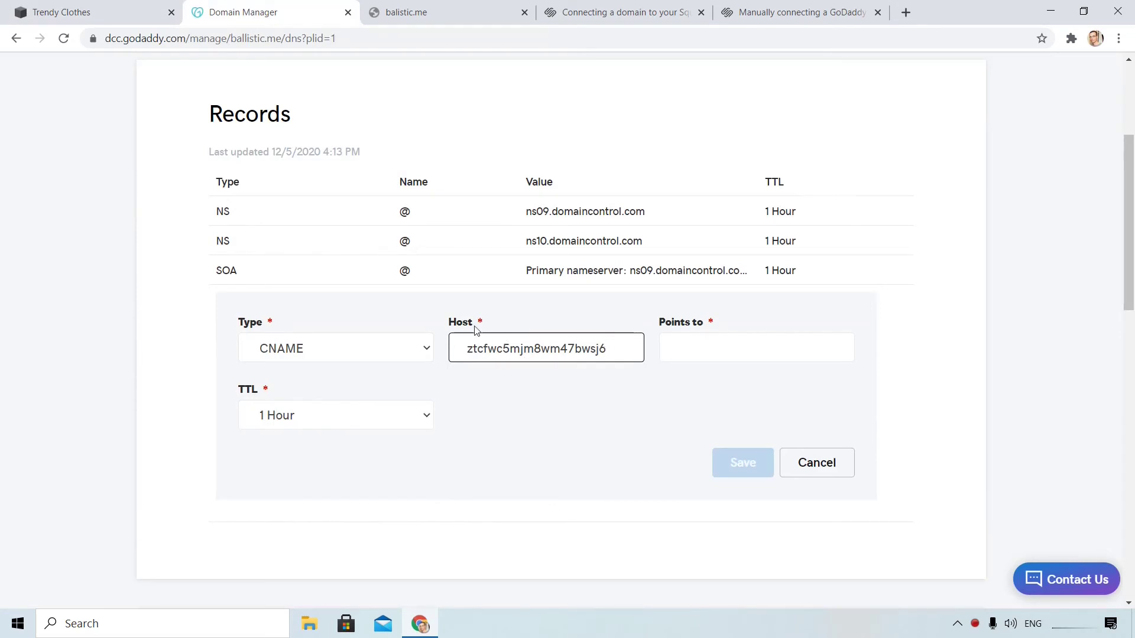
Copy verify.squarespace.com from the Squarespace DNS settings, point the GoDaddy CNAME record to it and save the record.
{"action": "left_click", "coordinate": [74, 17]}
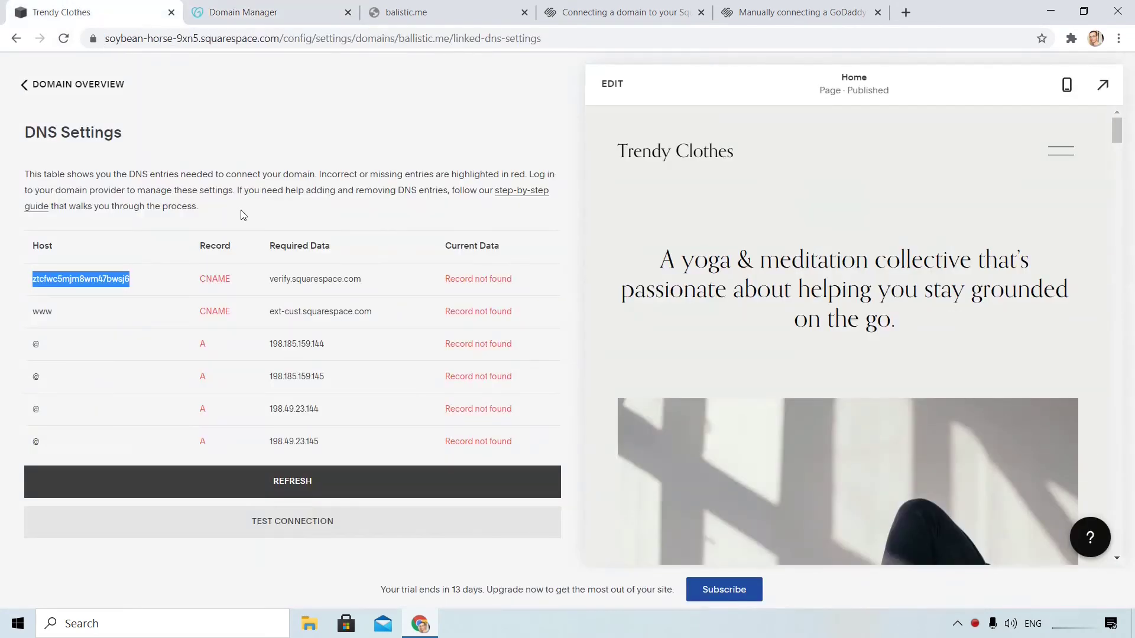
{"action": "left_click", "coordinate": [383, 277]}
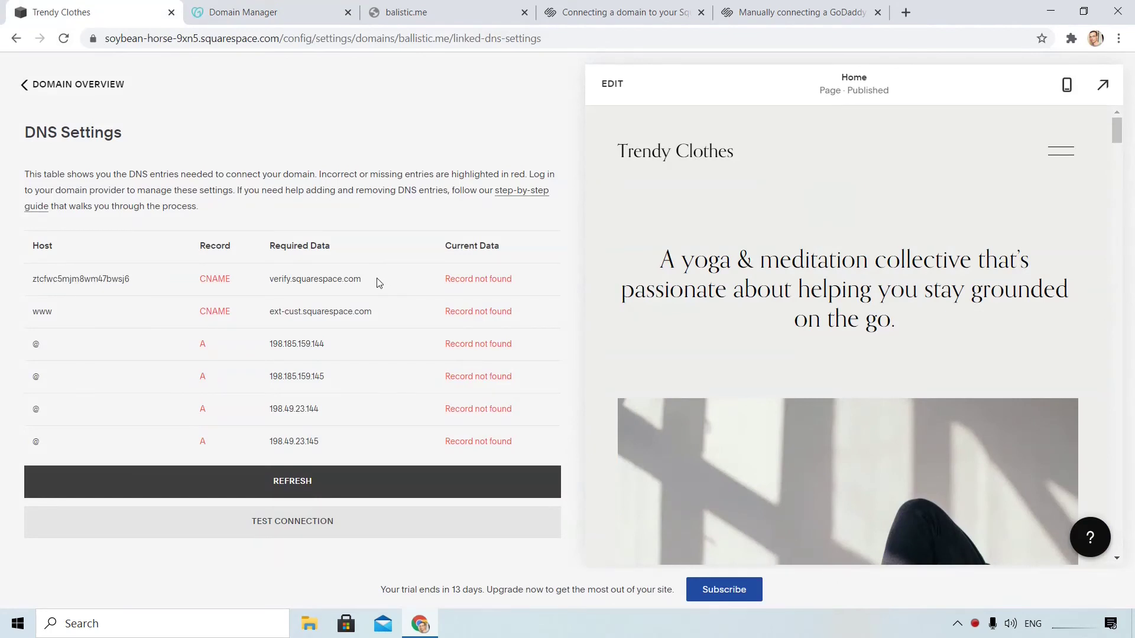
{"action": "left_click_drag", "start_coordinate": [373, 281], "coordinate": [269, 283]}
{"action": "key", "text": "ctrl+c"}
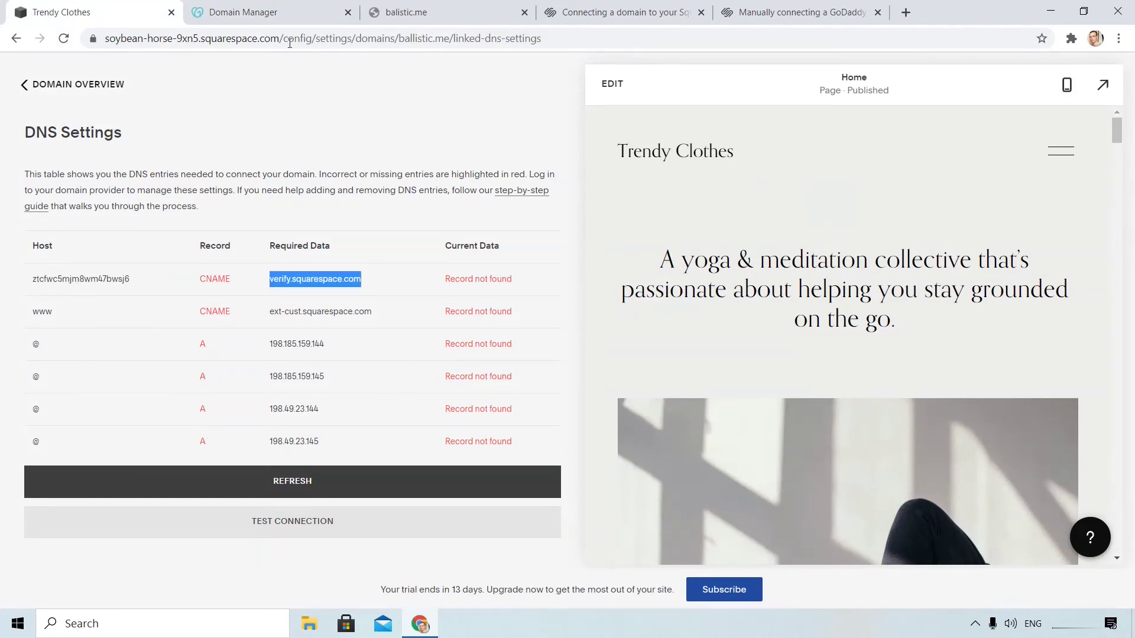
{"action": "left_click", "coordinate": [279, 12]}
{"action": "left_click", "coordinate": [710, 345]}
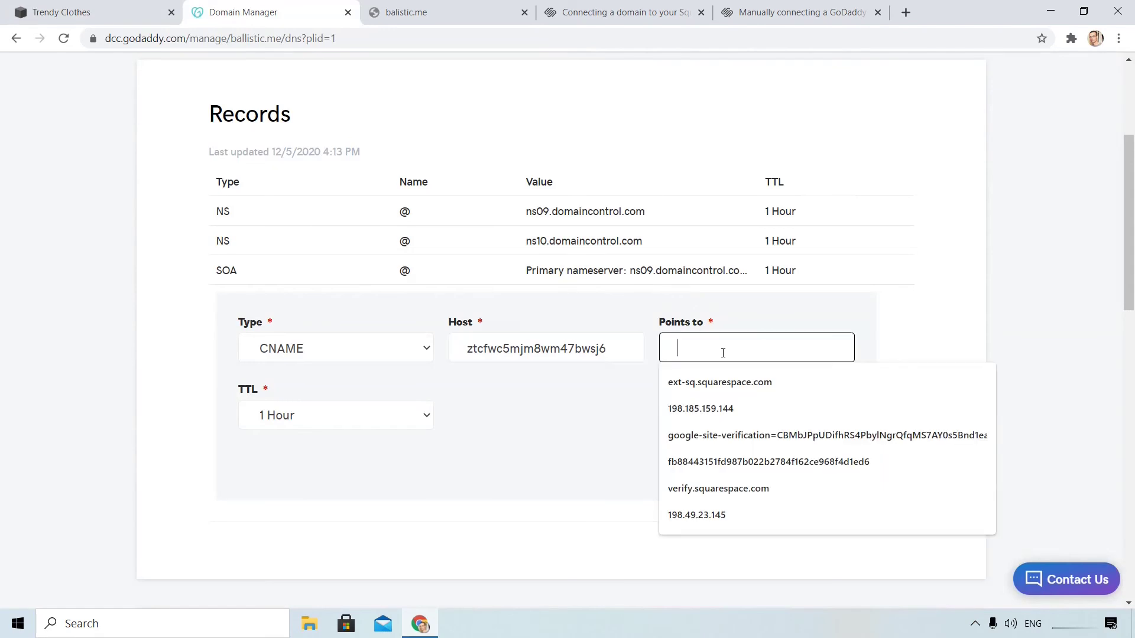
{"action": "key", "text": "ctrl+v"}
{"action": "left_click", "coordinate": [741, 456]}
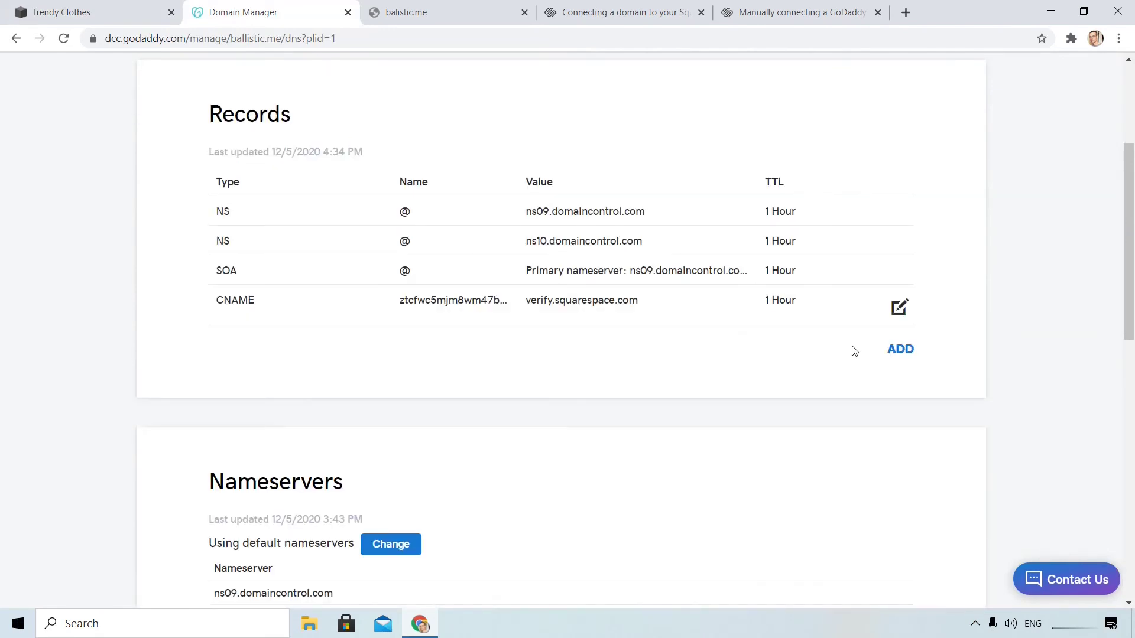
Start a second CNAME record in GoDaddy and enter the host www copied from the Squarespace DNS settings.
{"action": "left_click", "coordinate": [902, 351]}
{"action": "left_click", "coordinate": [385, 388]}
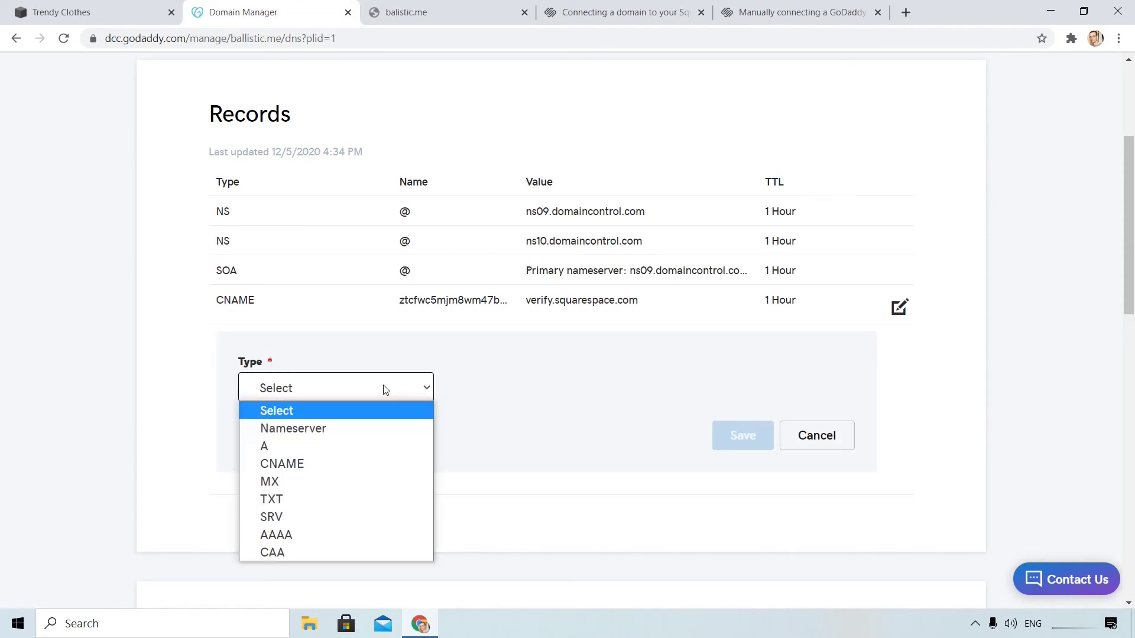
{"action": "left_click", "coordinate": [326, 462]}
{"action": "left_click", "coordinate": [105, 16]}
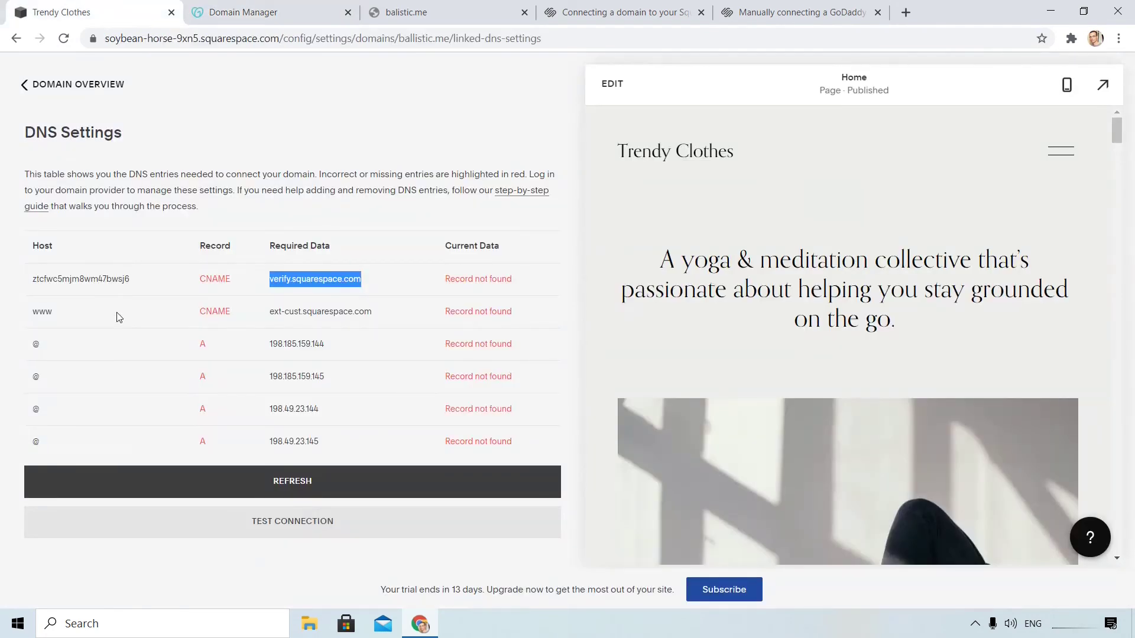
{"action": "left_click_drag", "start_coordinate": [55, 315], "coordinate": [31, 312]}
{"action": "key", "text": "ctrl+c"}
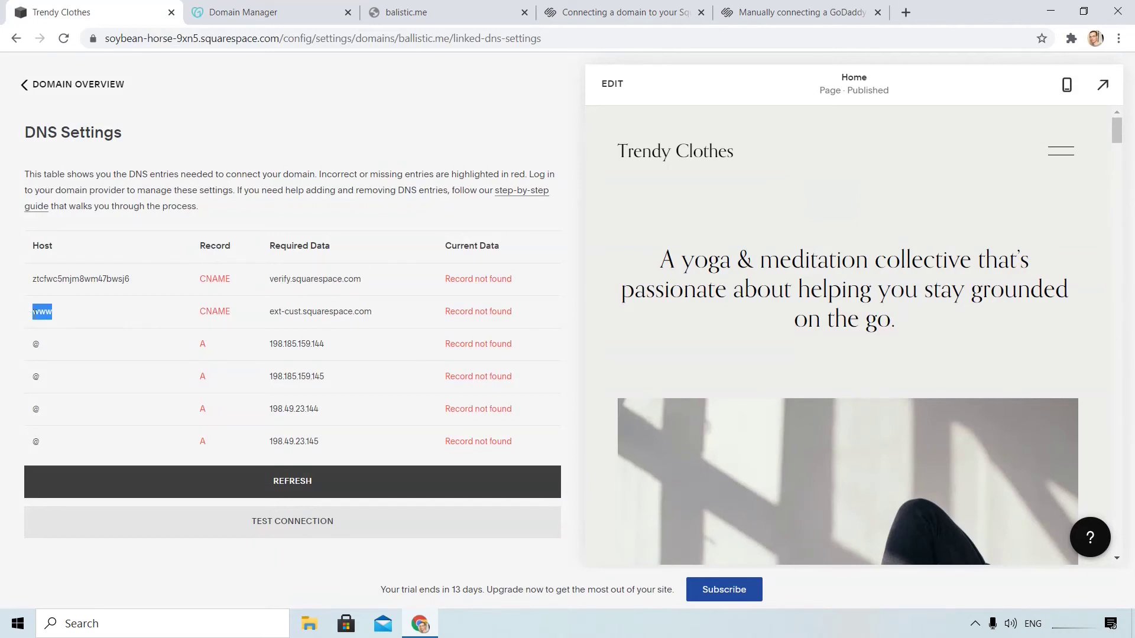
{"action": "left_click", "coordinate": [275, 20]}
{"action": "left_click", "coordinate": [536, 395]}
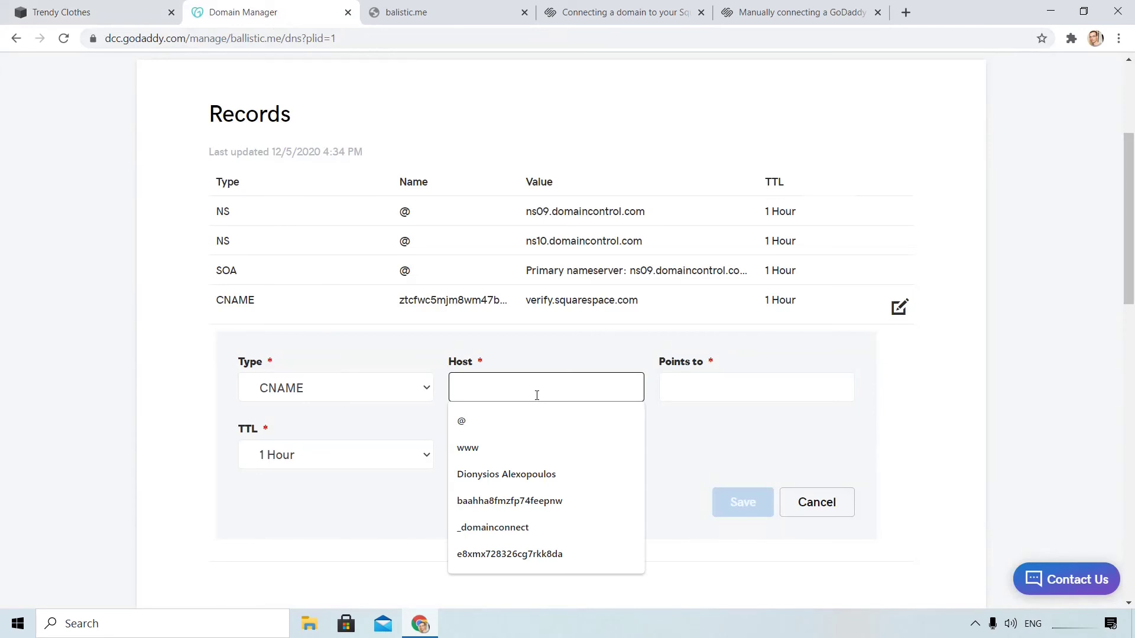
{"action": "key", "text": "ctrl+v"}
Copy ext-cust.squarespace.com from the Squarespace DNS settings, point the GoDaddy www CNAME record to it and save the record.
{"action": "left_click", "coordinate": [90, 17]}
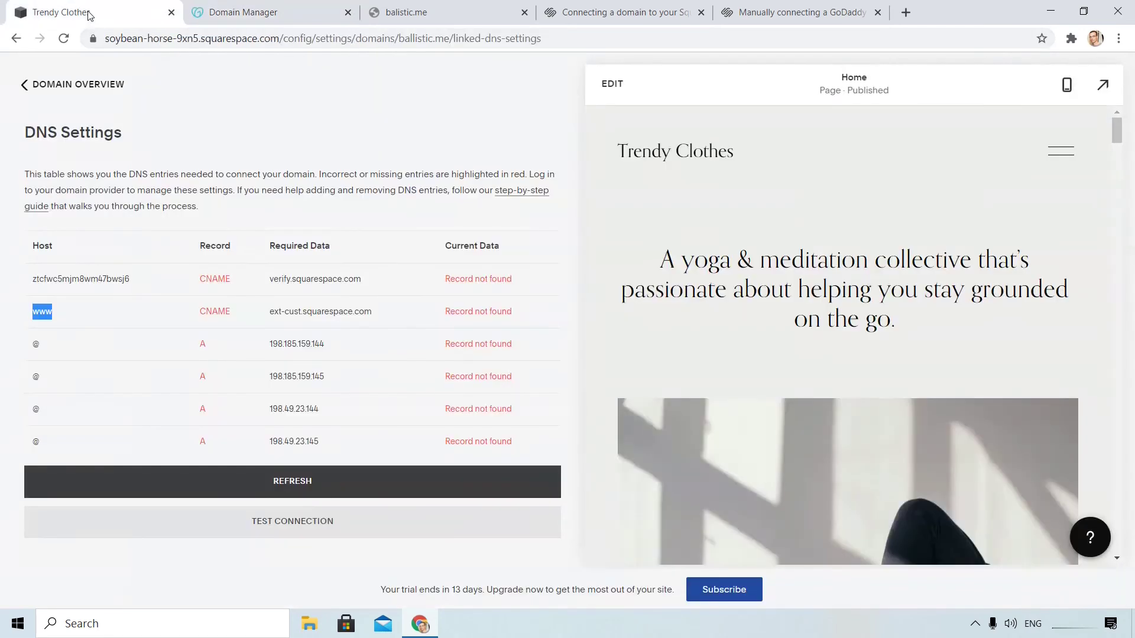
{"action": "left_click_drag", "start_coordinate": [384, 315], "coordinate": [271, 313]}
{"action": "key", "text": "ctrl+c"}
{"action": "left_click", "coordinate": [278, 13]}
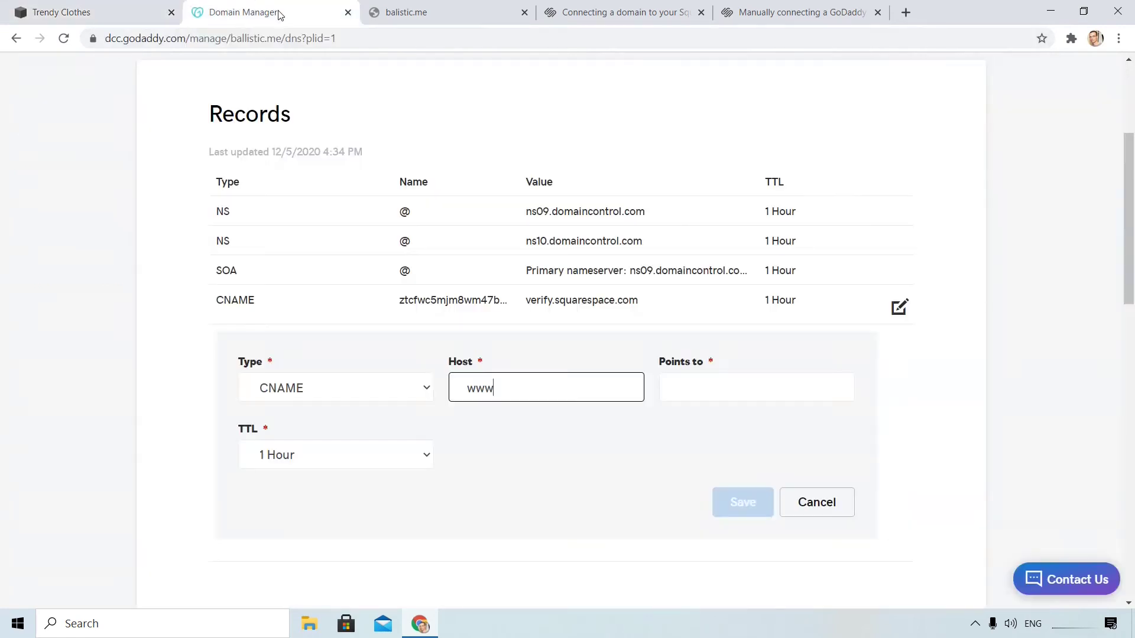
{"action": "left_click", "coordinate": [680, 388]}
{"action": "key", "text": "ctrl+v"}
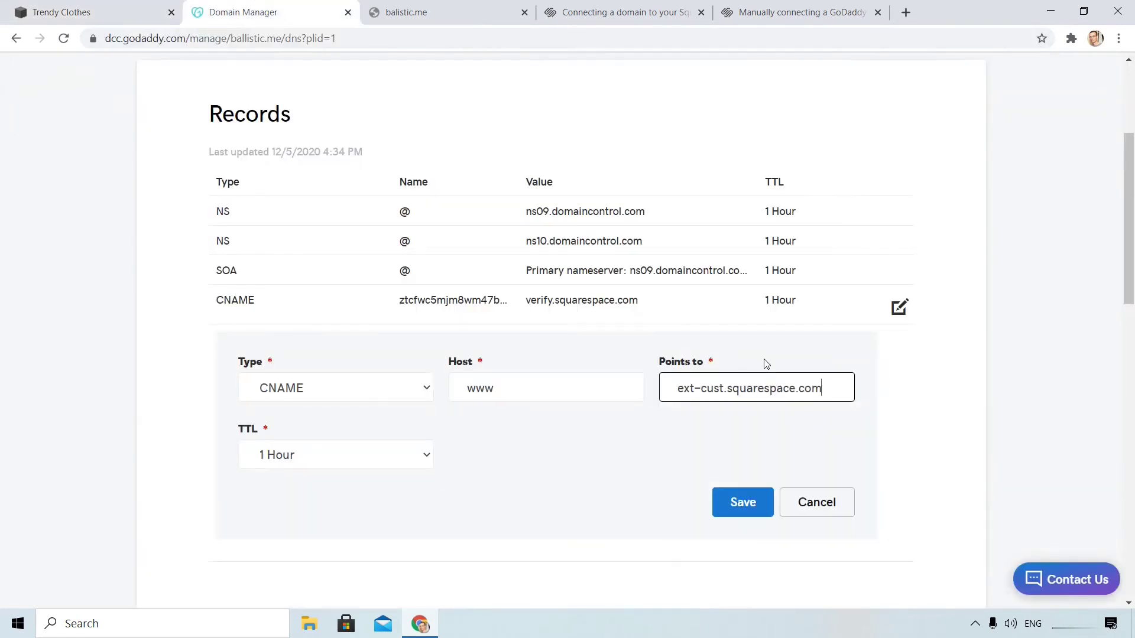
{"action": "left_click", "coordinate": [742, 501]}
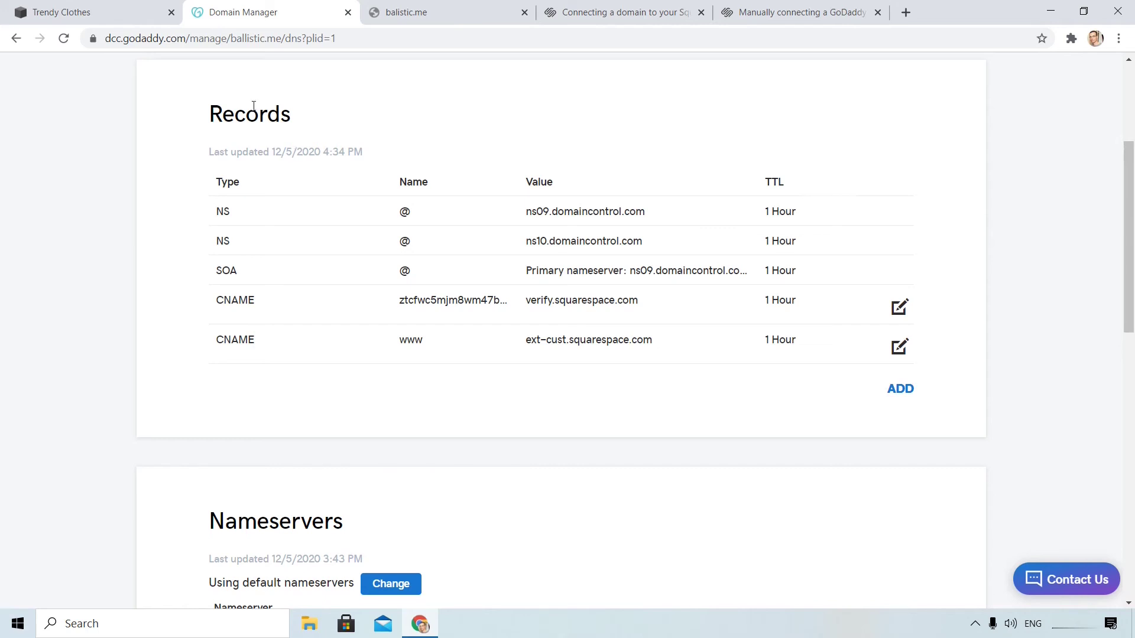
Copy the first A record's IP address, 198.185.159.144, from the Squarespace DNS settings and start a new A record in GoDaddy.
{"action": "left_click", "coordinate": [123, 17]}
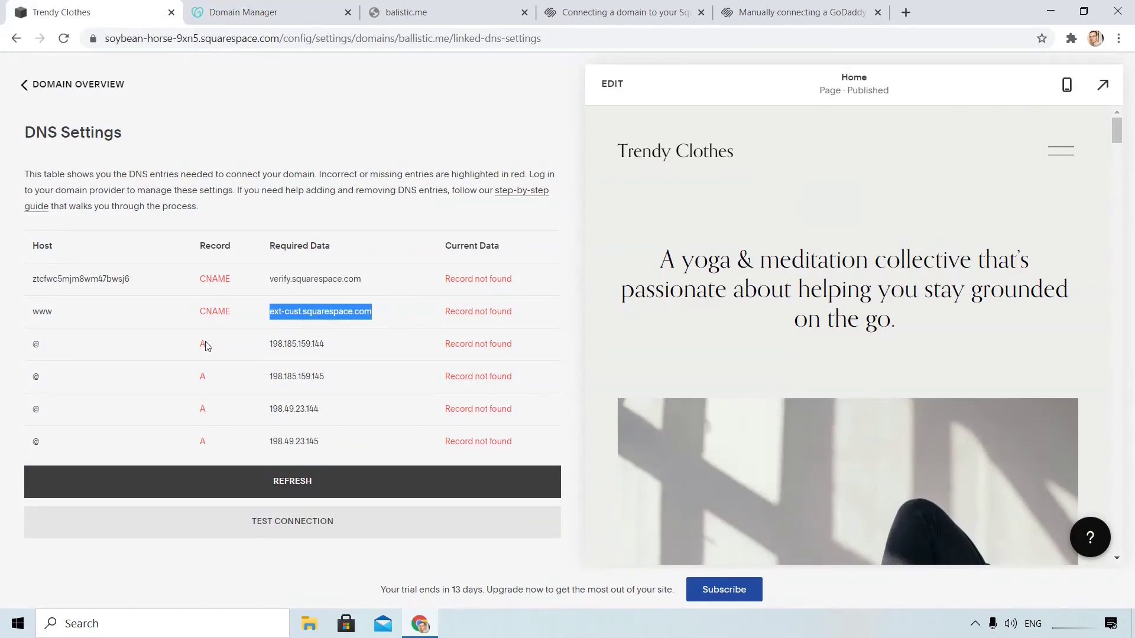
{"action": "left_click_drag", "start_coordinate": [329, 350], "coordinate": [269, 345]}
{"action": "key", "text": "ctrl+c"}
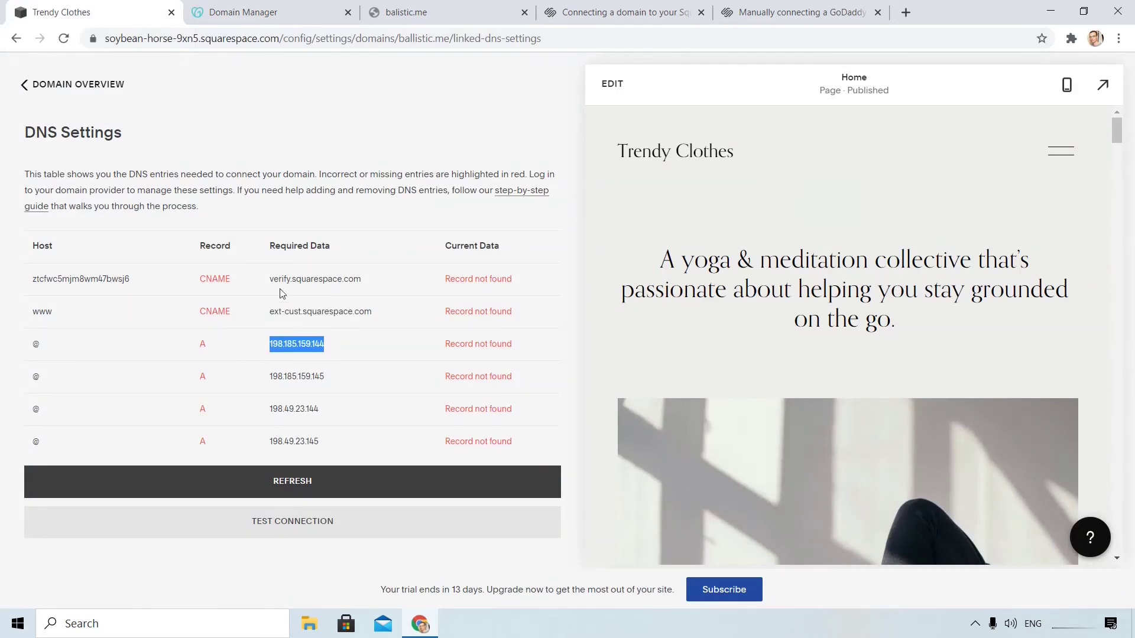
{"action": "left_click", "coordinate": [261, 15]}
{"action": "left_click", "coordinate": [897, 389]}
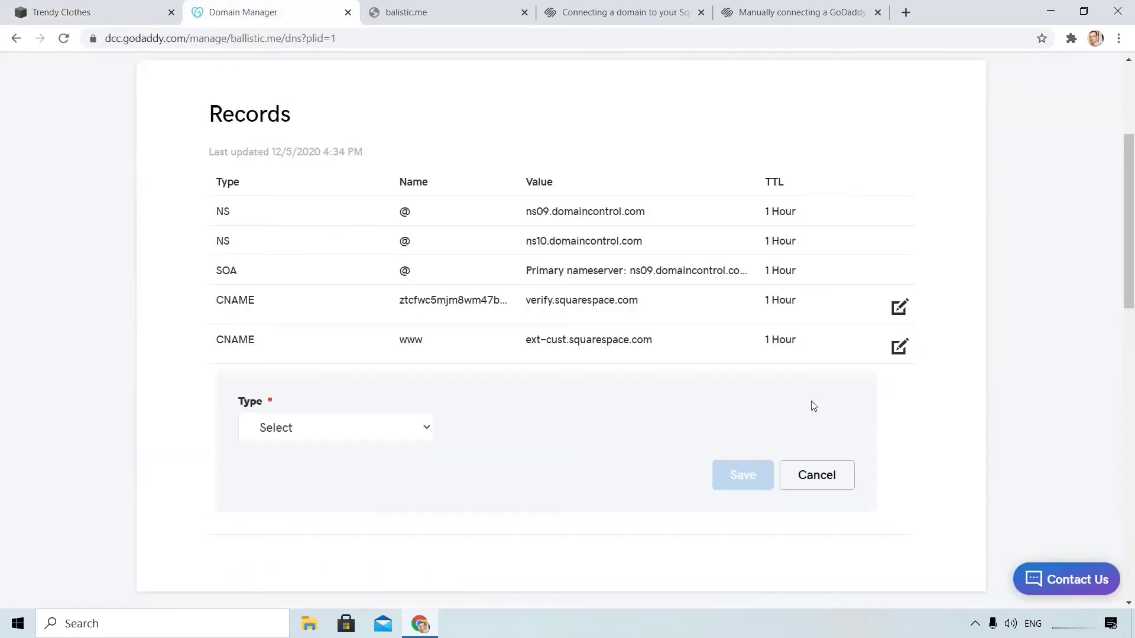
{"action": "left_click", "coordinate": [371, 425]}
{"action": "left_click", "coordinate": [310, 486]}
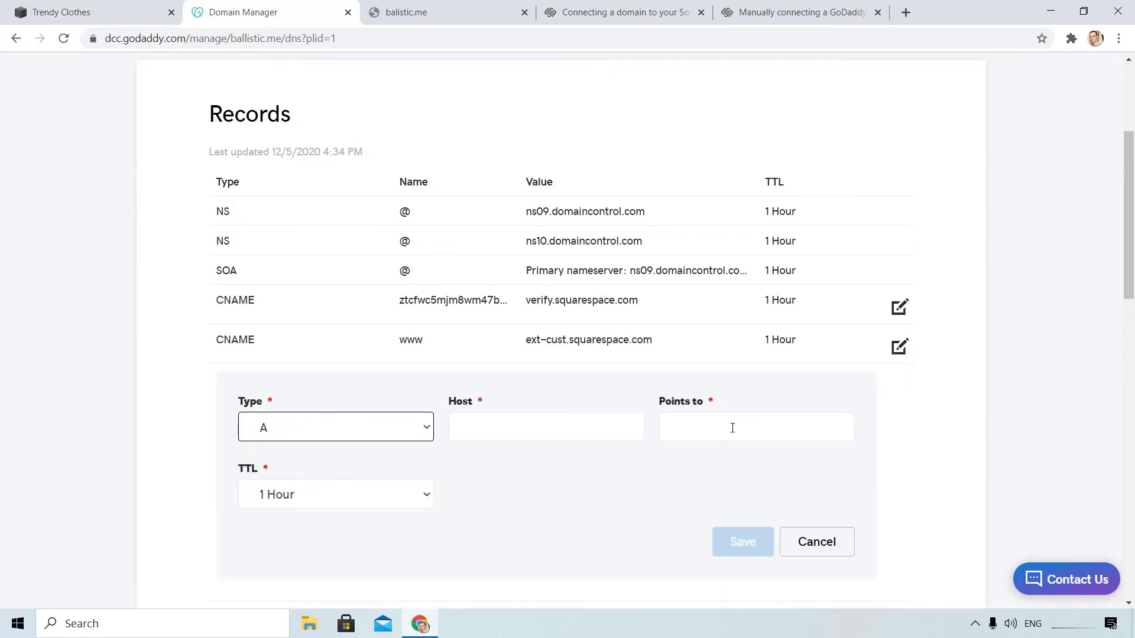
Point the new A record to 198.185.159.144 with host @ and save the record.
{"action": "left_click", "coordinate": [733, 426]}
{"action": "key", "text": "ctrl+v"}
{"action": "left_click", "coordinate": [554, 424]}
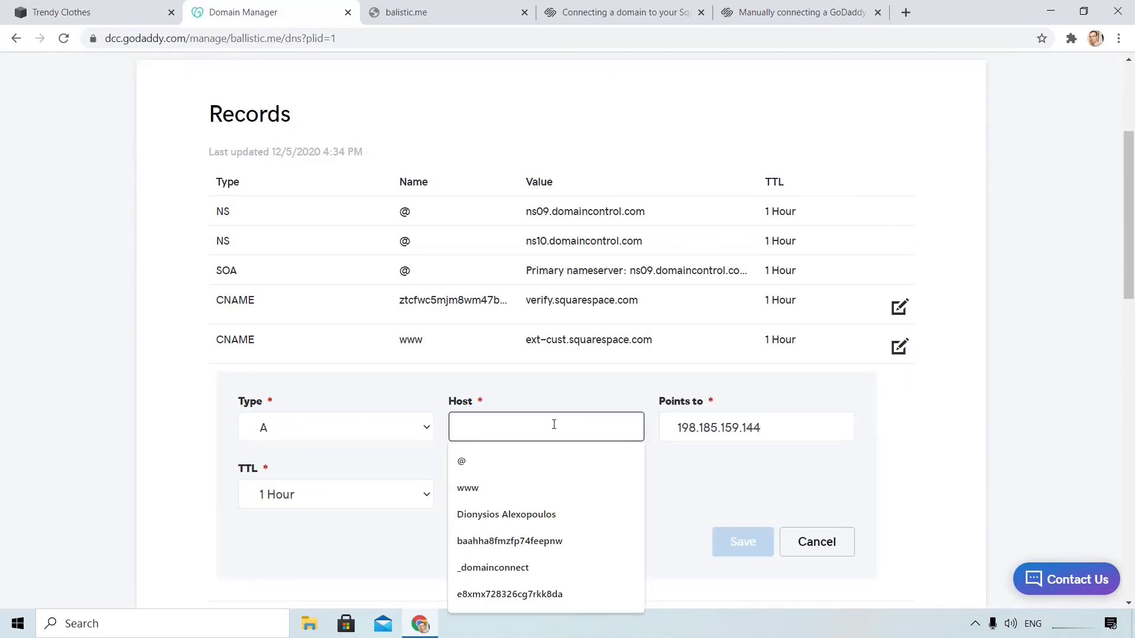
{"action": "type", "text": "@"}
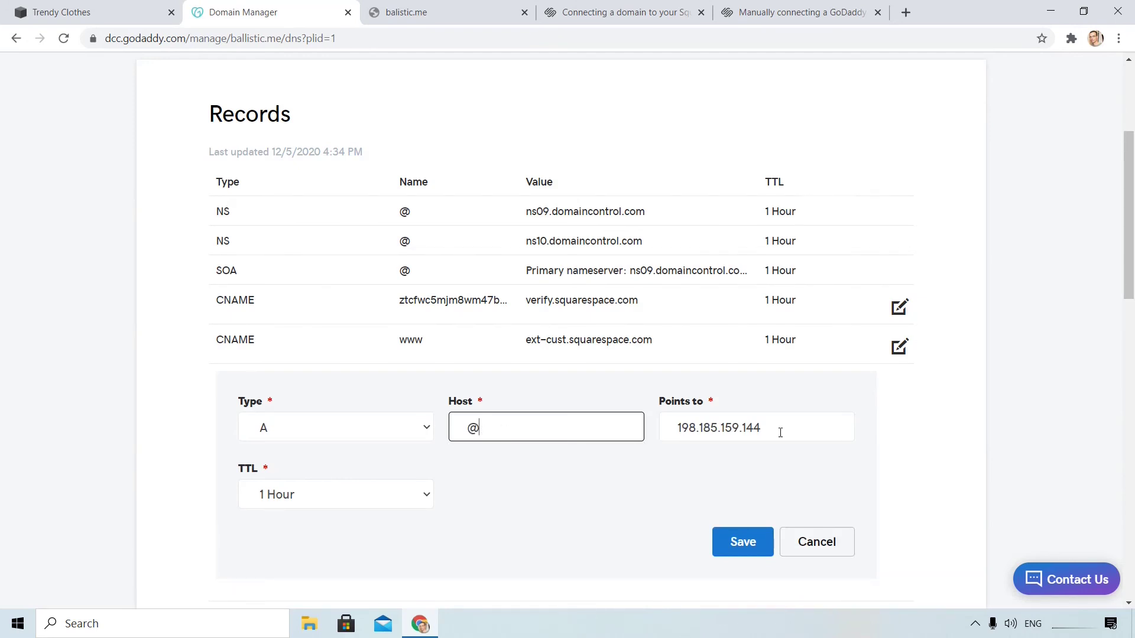
{"action": "left_click", "coordinate": [730, 541]}
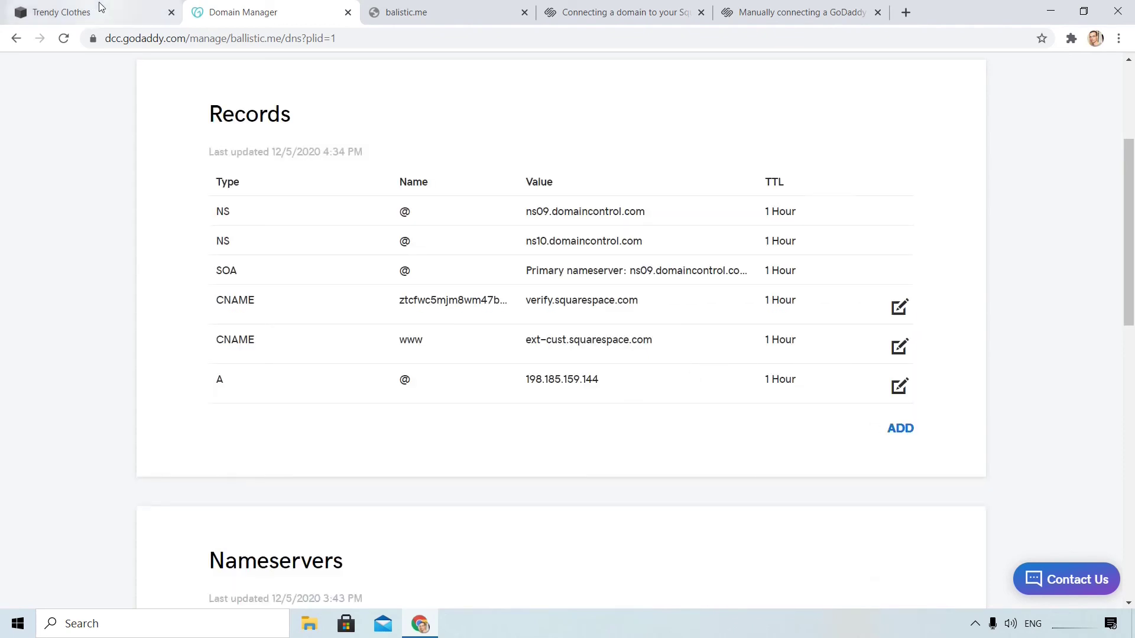
Start a second A record in GoDaddy and enter @ as its host.
{"action": "left_click", "coordinate": [900, 426]}
{"action": "left_click", "coordinate": [366, 472]}
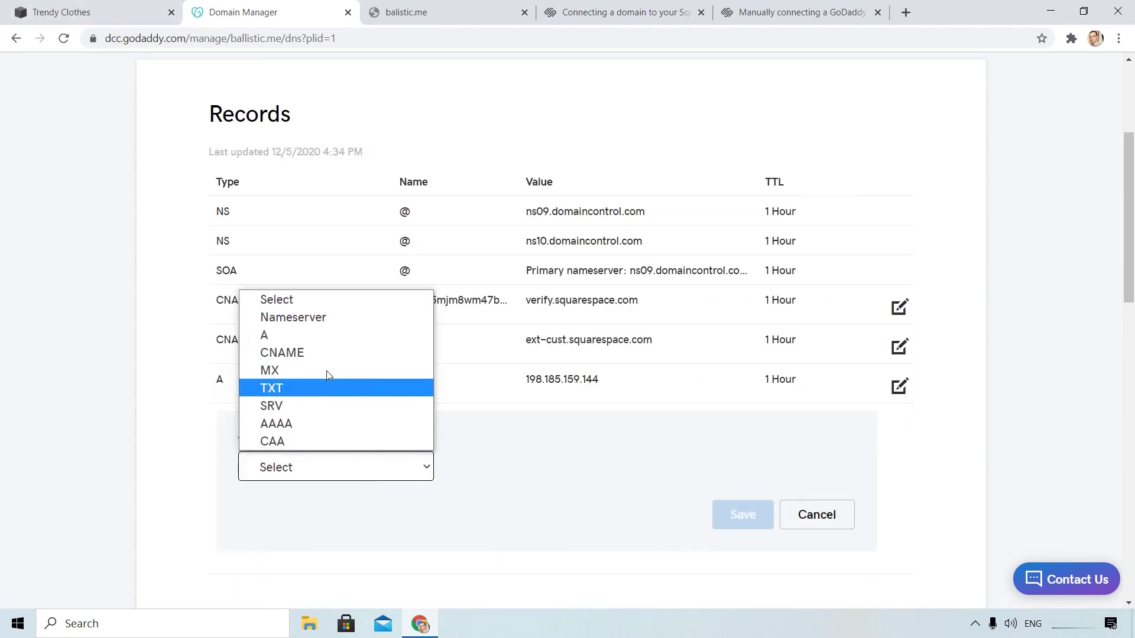
{"action": "left_click", "coordinate": [303, 335]}
{"action": "left_click", "coordinate": [506, 465]}
{"action": "type", "text": "@"}
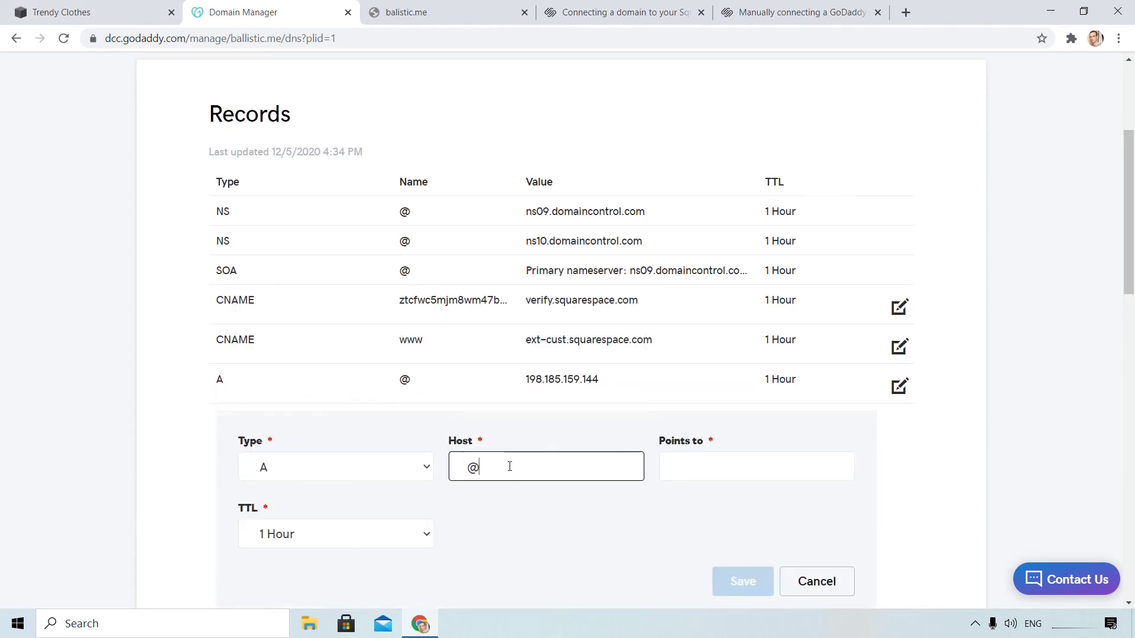
Copy 198.185.159.145 from the Squarespace DNS settings, point the second GoDaddy A record to it and save the record.
{"action": "left_click", "coordinate": [74, 13]}
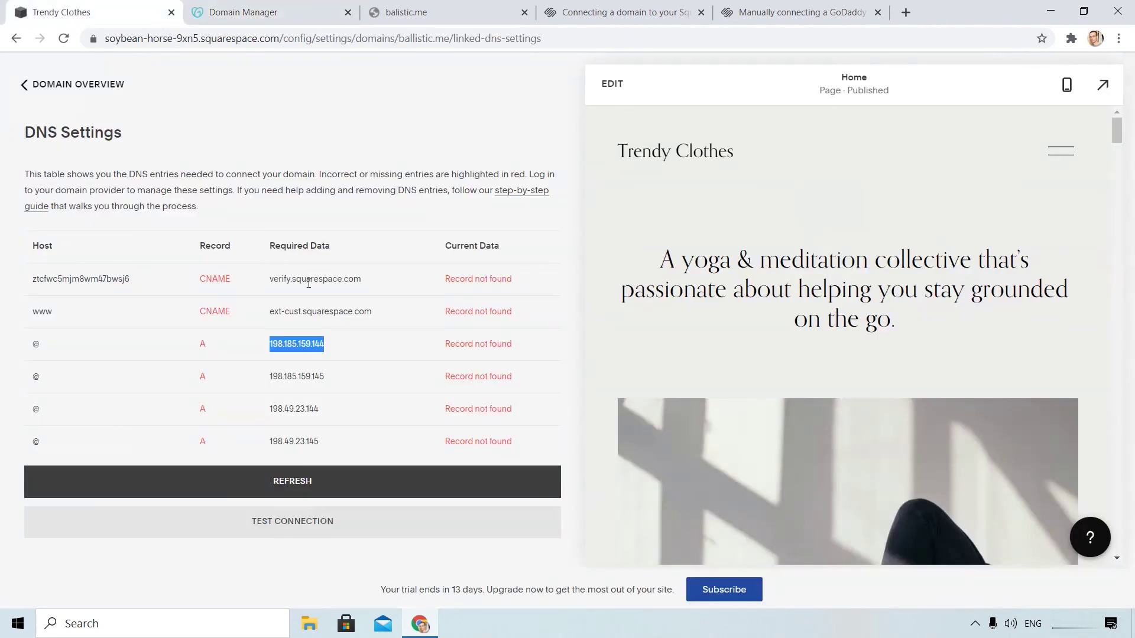
{"action": "left_click_drag", "start_coordinate": [340, 378], "coordinate": [270, 377]}
{"action": "key", "text": "ctrl+c"}
{"action": "left_click", "coordinate": [254, 13]}
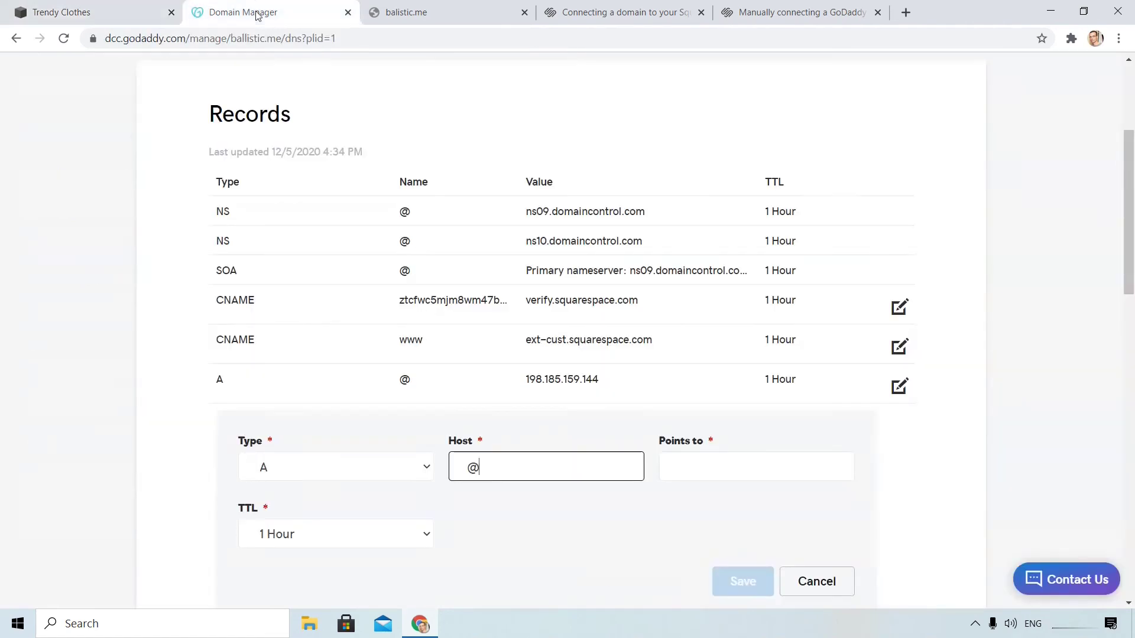
{"action": "left_click", "coordinate": [725, 459]}
{"action": "key", "text": "ctrl+v"}
{"action": "left_click", "coordinate": [743, 581]}
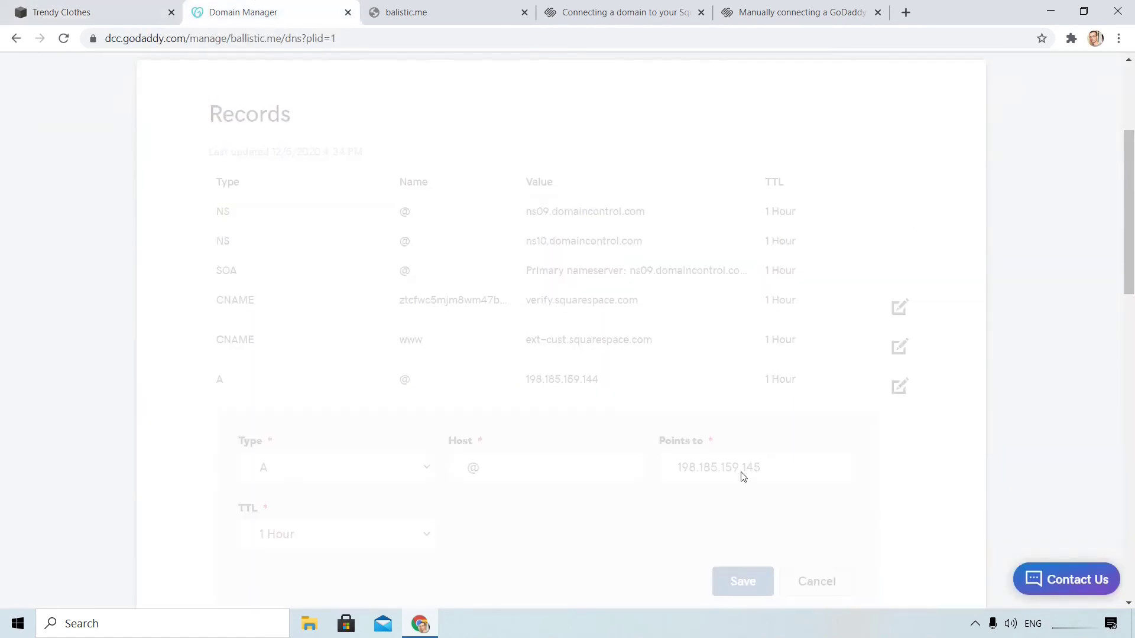
Start a third A record in GoDaddy and enter @ as its host.
{"action": "left_click", "coordinate": [895, 468]}
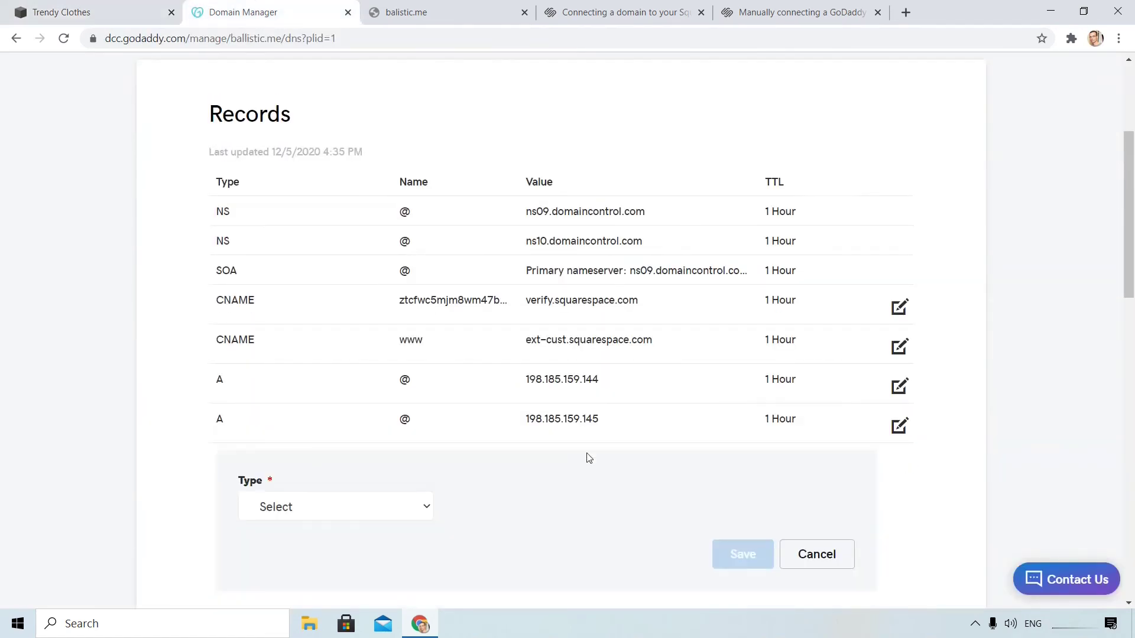
{"action": "left_click", "coordinate": [420, 506]}
{"action": "left_click", "coordinate": [318, 375]}
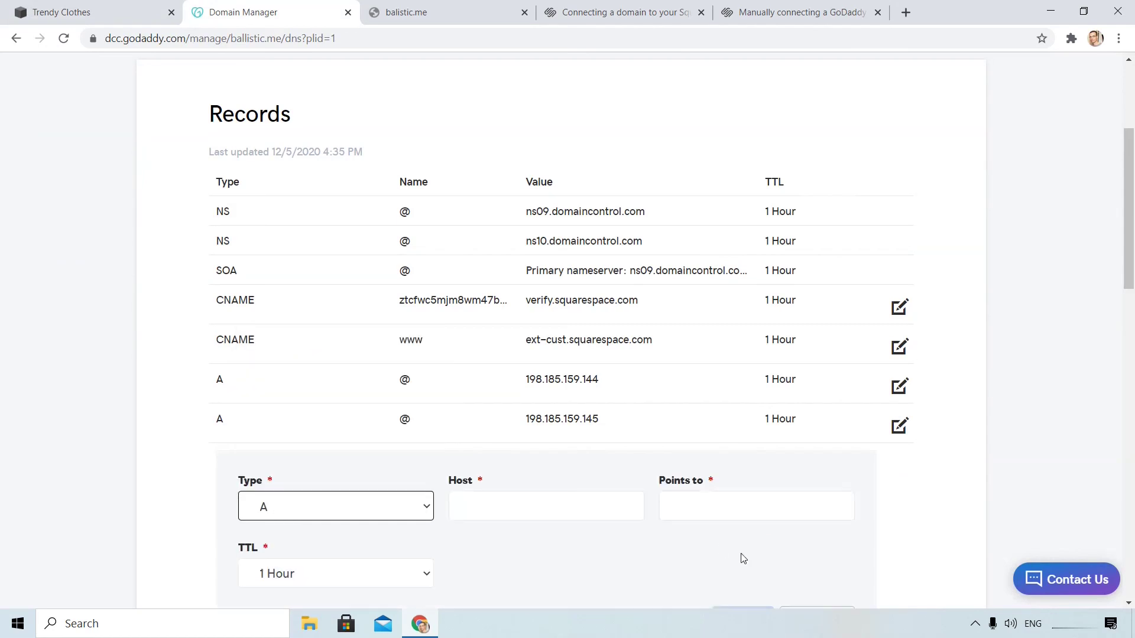
{"action": "left_click", "coordinate": [546, 508]}
{"action": "type", "text": "@"}
{"action": "left_click", "coordinate": [719, 512]}
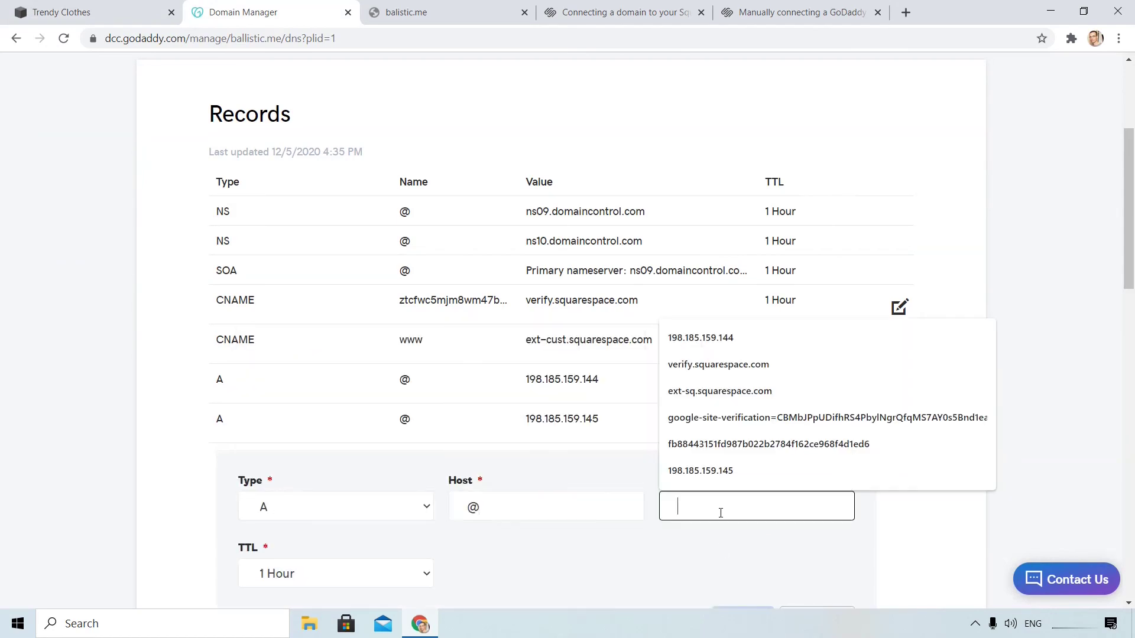
{"action": "left_click", "coordinate": [644, 548]}
{"action": "scroll", "coordinate": [647, 546], "scroll_direction": "down", "scroll_amount": 1}
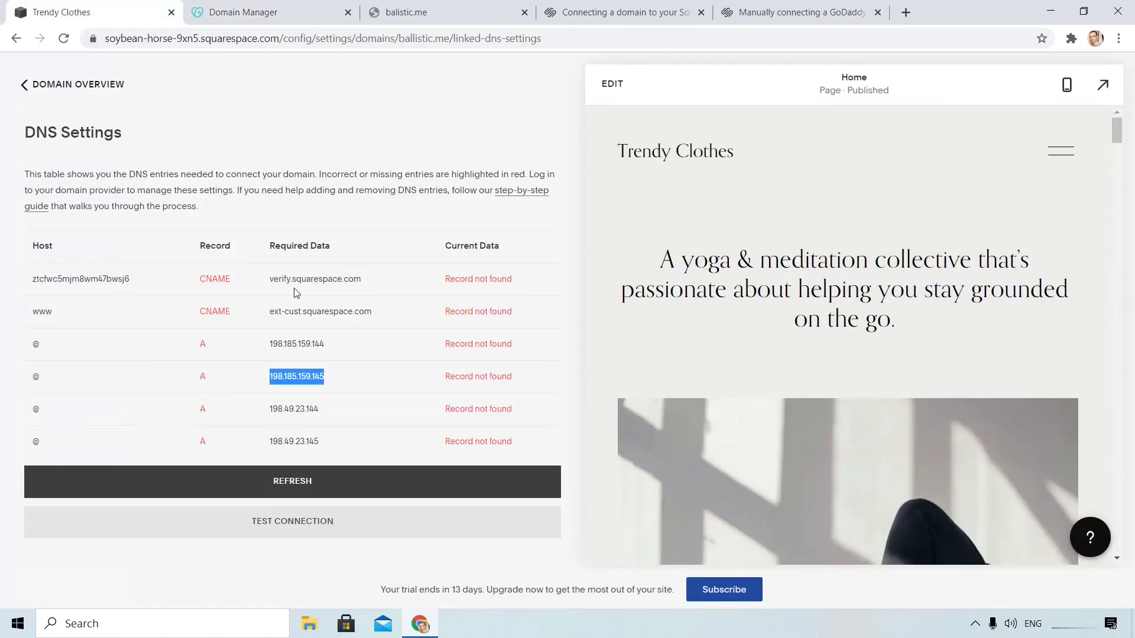
Copy 198.49.23.144 from the Squarespace DNS settings, point the third GoDaddy A record to it and save the record.
{"action": "left_click", "coordinate": [95, 12]}
{"action": "left_click_drag", "start_coordinate": [345, 409], "coordinate": [271, 407]}
{"action": "key", "text": "ctrl+c"}
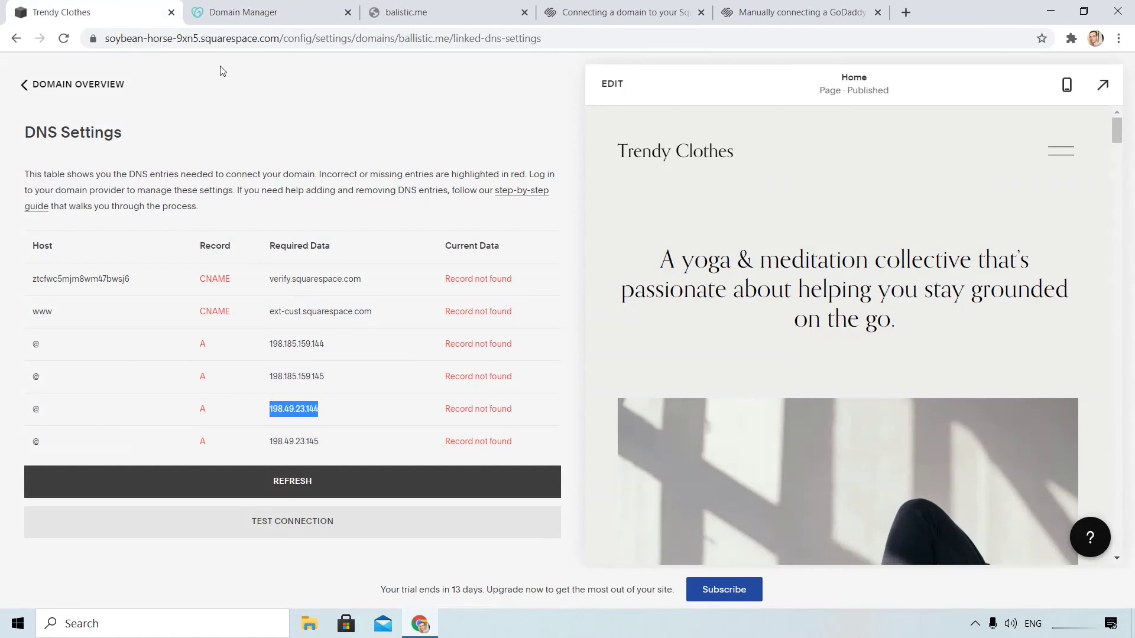
{"action": "left_click", "coordinate": [245, 12]}
{"action": "left_click", "coordinate": [730, 433]}
{"action": "key", "text": "ctrl+v"}
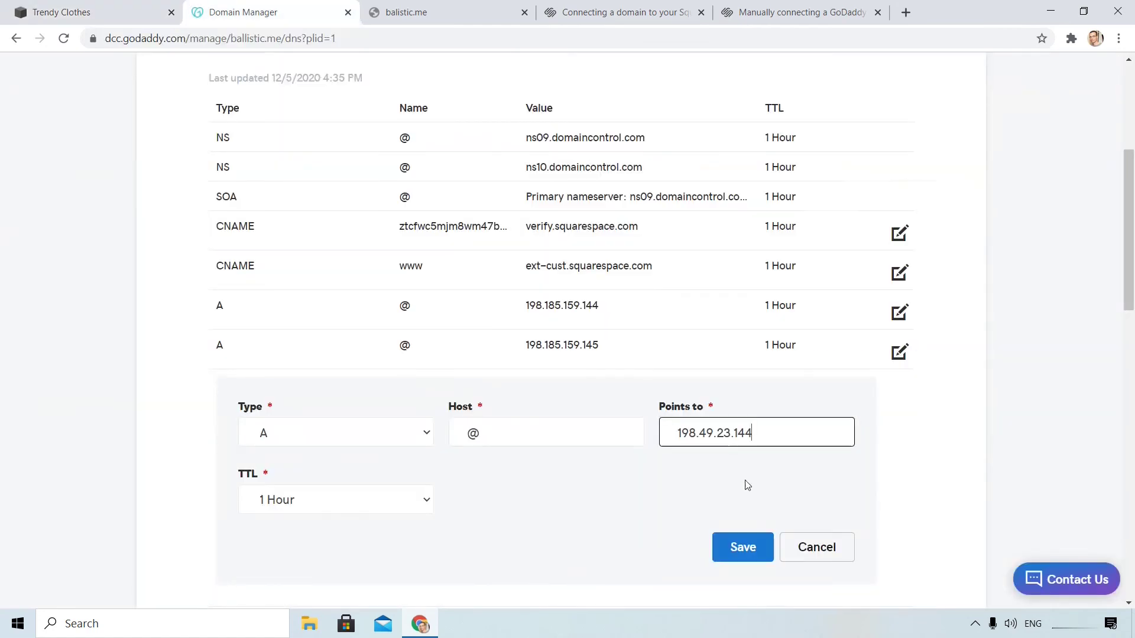
{"action": "left_click", "coordinate": [742, 547]}
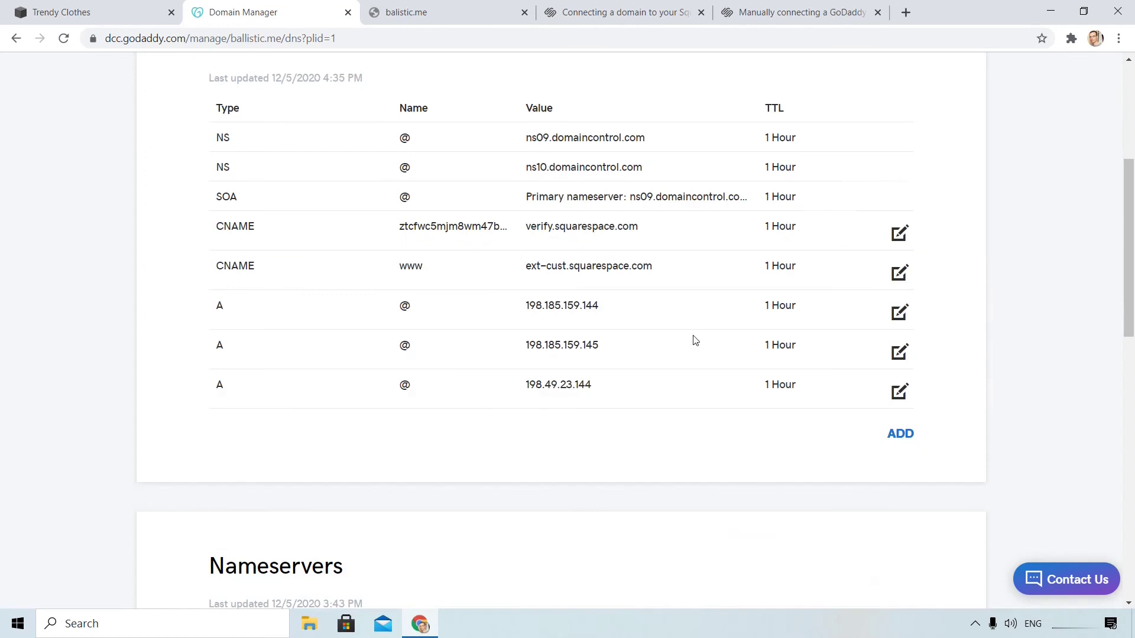
Start a fourth A record in GoDaddy and enter @ as its host.
{"action": "scroll", "coordinate": [691, 337], "scroll_direction": "down", "scroll_amount": 1}
{"action": "left_click", "coordinate": [899, 362]}
{"action": "left_click", "coordinate": [396, 404]}
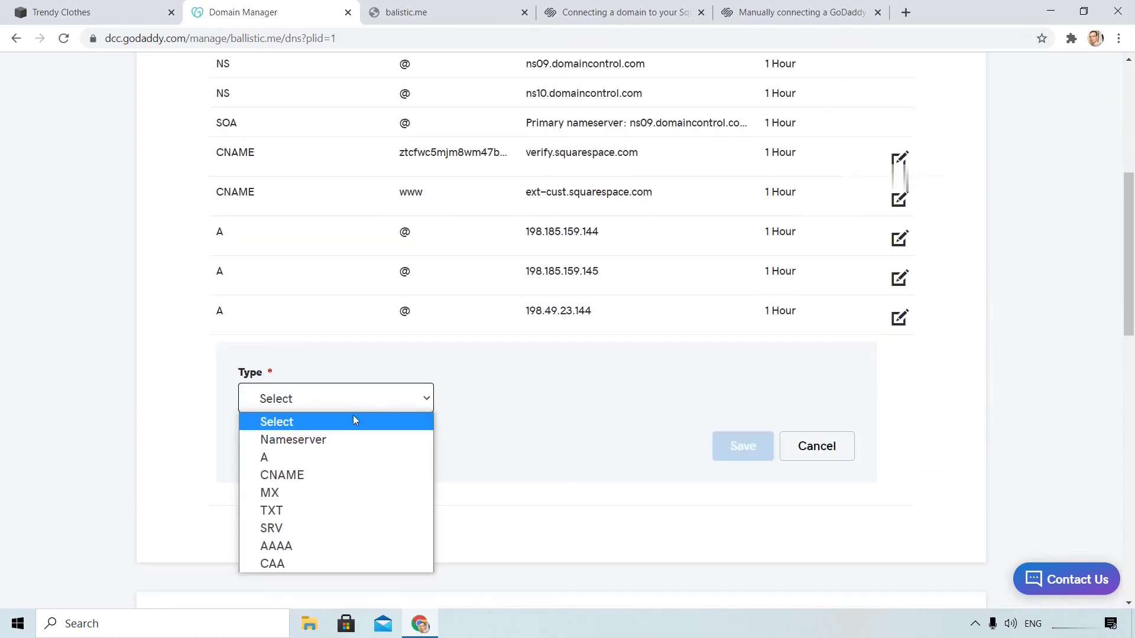
{"action": "left_click", "coordinate": [329, 459]}
{"action": "left_click", "coordinate": [509, 405]}
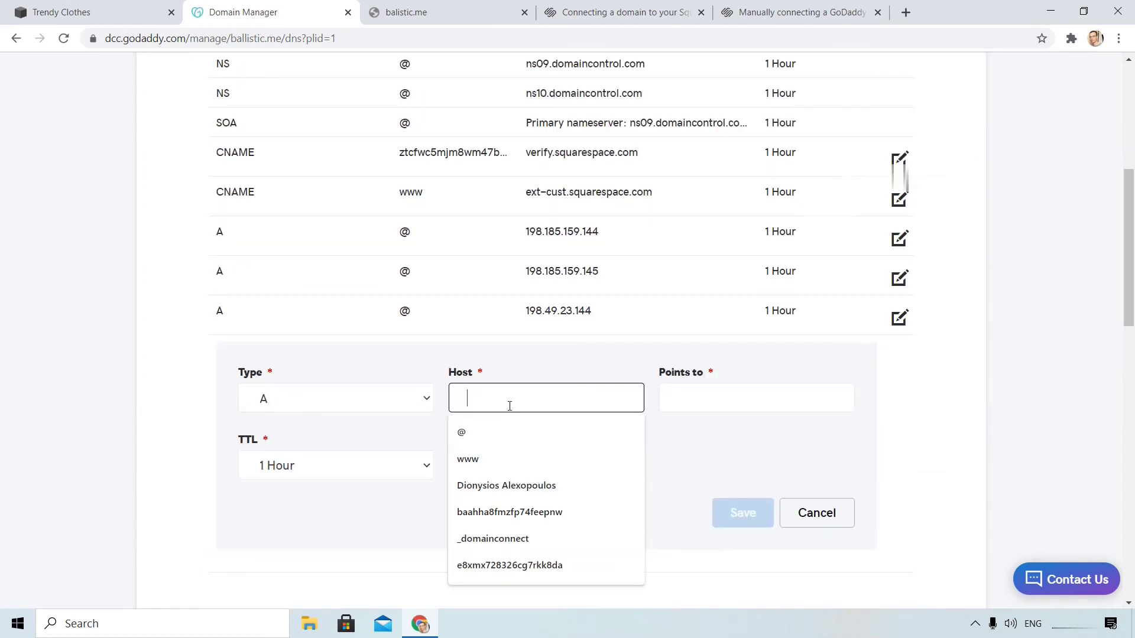
{"action": "type", "text": "@"}
{"action": "left_click", "coordinate": [694, 398]}
Copy 198.49.23.145 from the Squarespace DNS settings, point the fourth GoDaddy A record to it and save the record.
{"action": "left_click", "coordinate": [105, 15]}
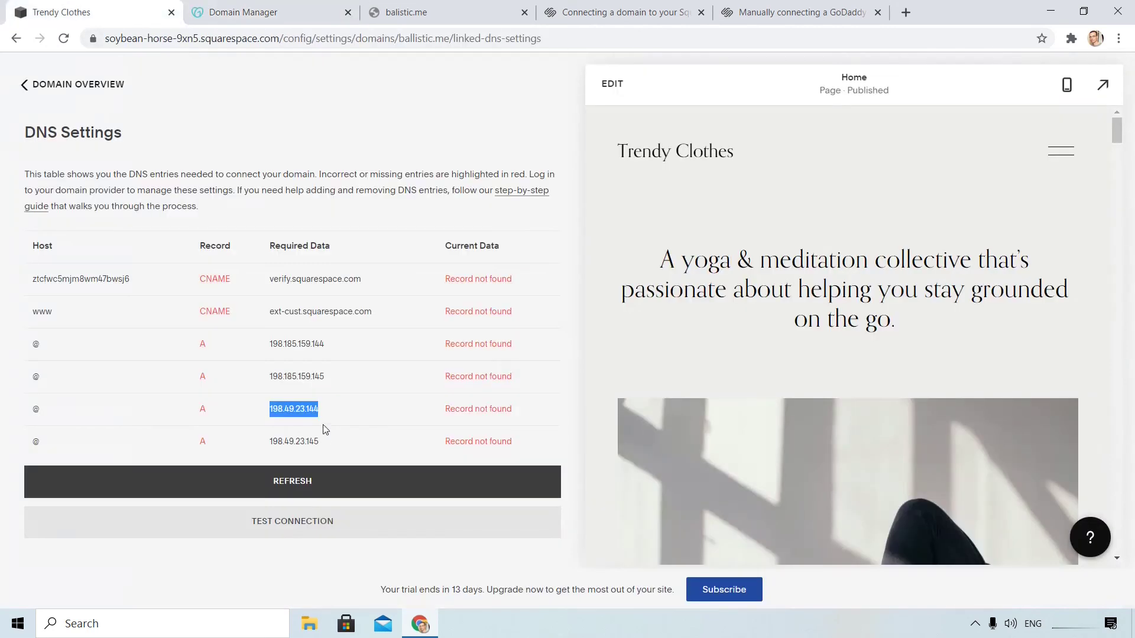
{"action": "left_click_drag", "start_coordinate": [319, 440], "coordinate": [269, 439]}
{"action": "key", "text": "ctrl+c"}
{"action": "left_click", "coordinate": [298, 14]}
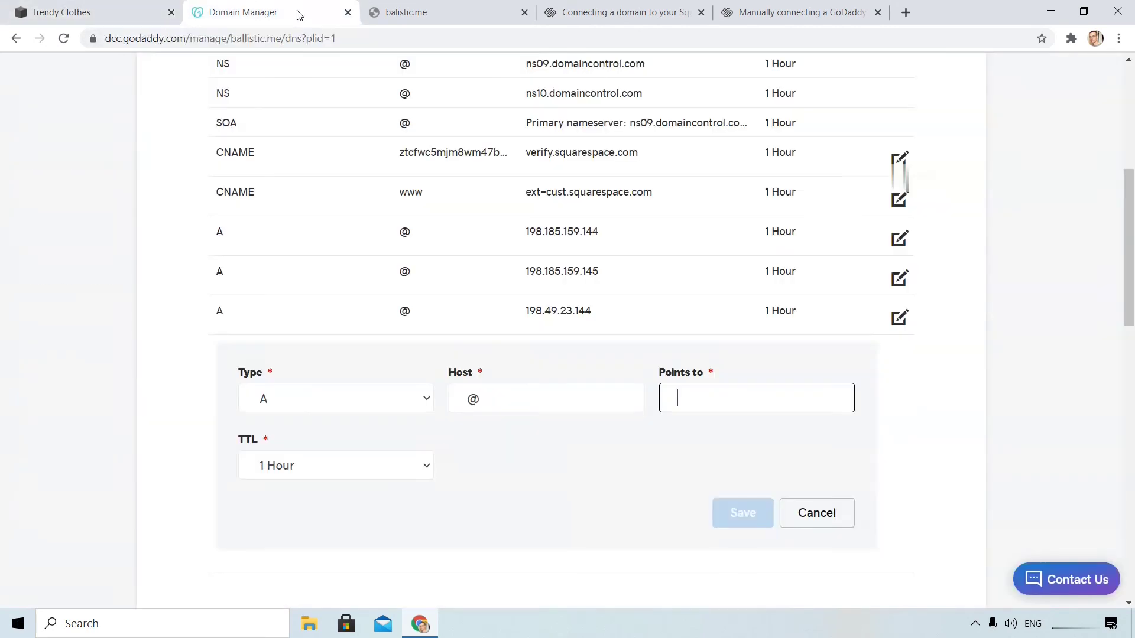
{"action": "left_click", "coordinate": [756, 399]}
{"action": "key", "text": "ctrl+v"}
{"action": "left_click", "coordinate": [739, 503]}
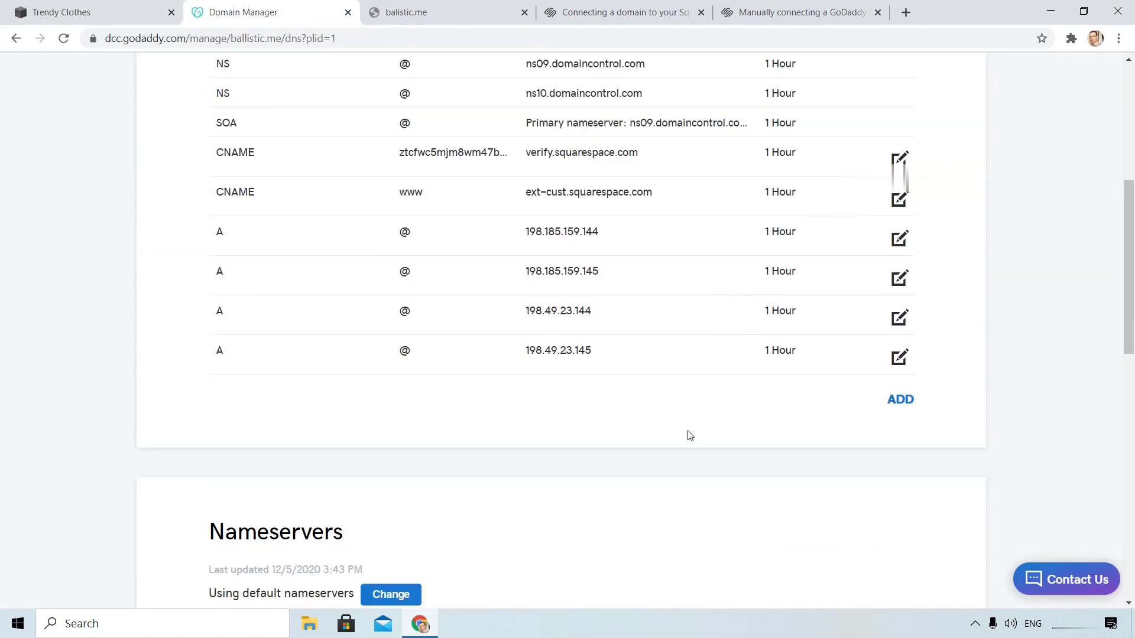
{"action": "scroll", "coordinate": [685, 437], "scroll_direction": "up", "scroll_amount": 2}
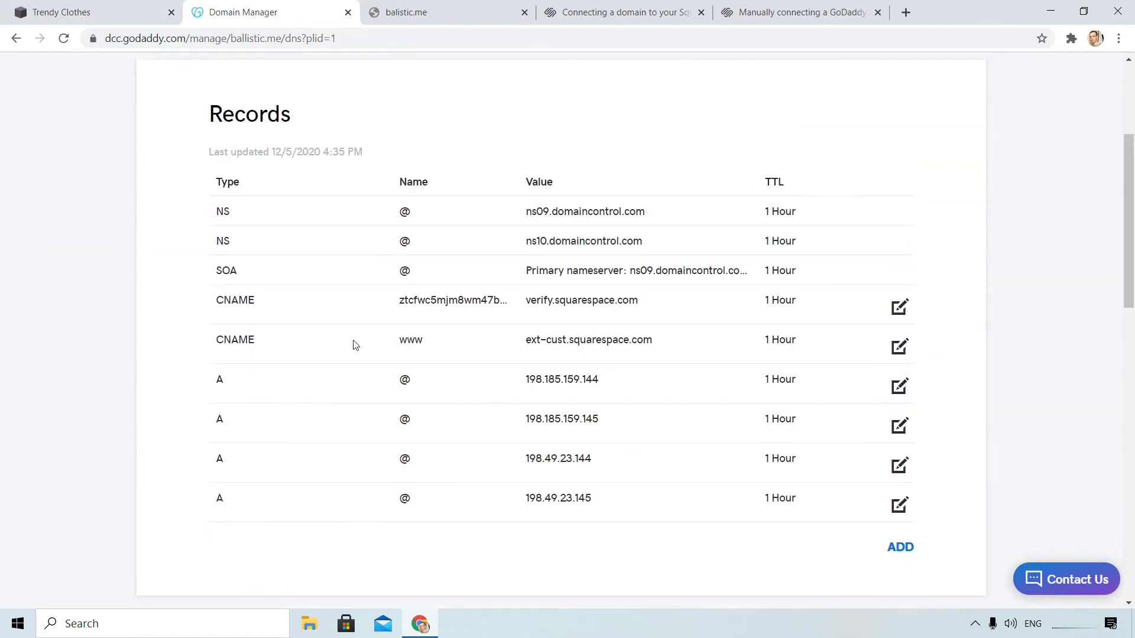